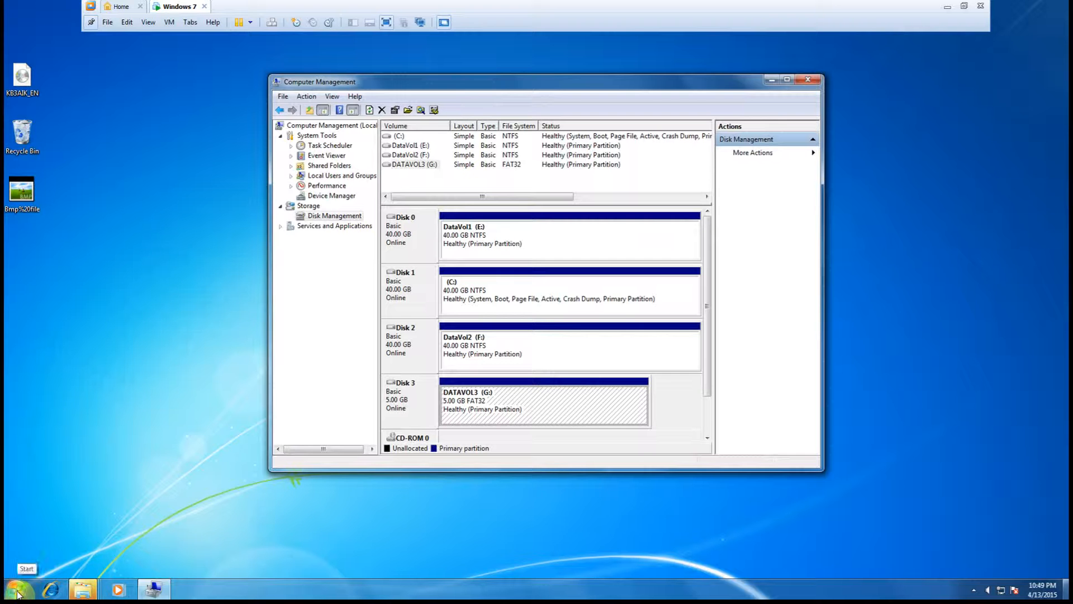
{"action": "left_click", "coordinate": [17, 591]}
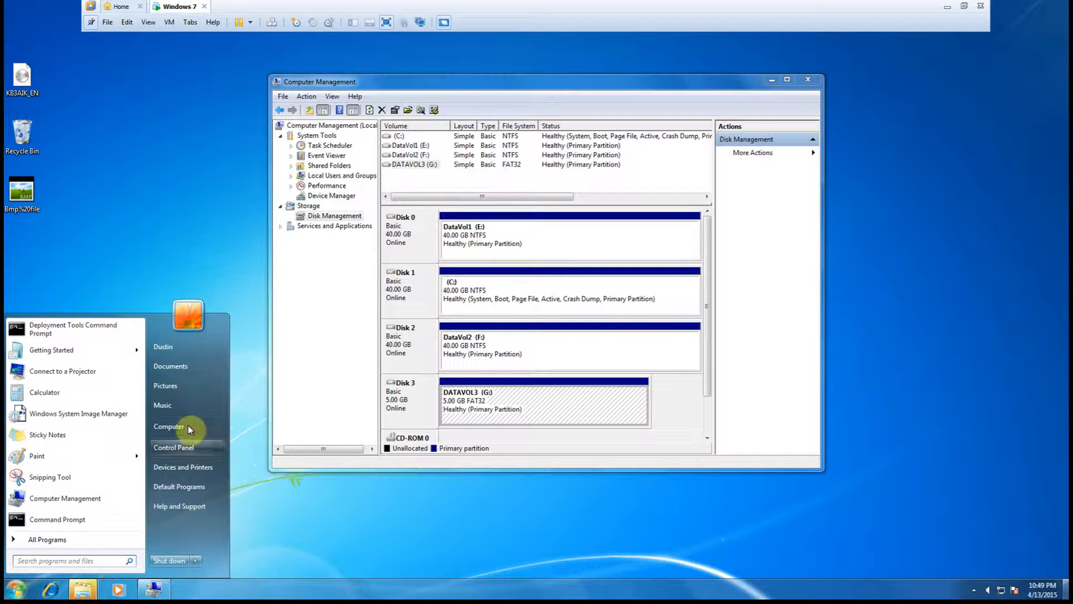
{"action": "right_click", "coordinate": [174, 430]}
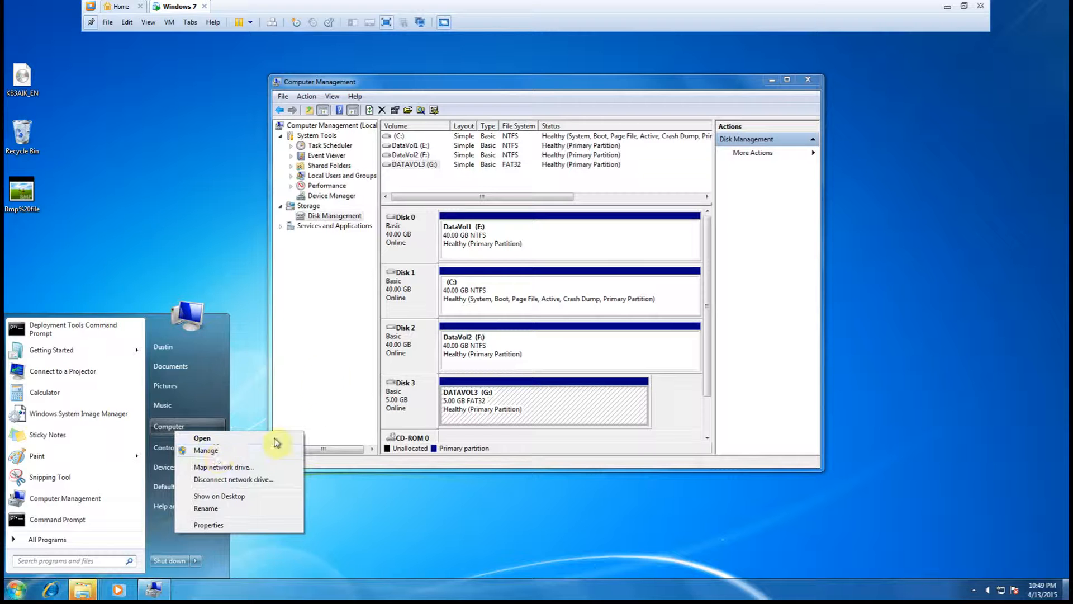
{"action": "left_click", "coordinate": [322, 371]}
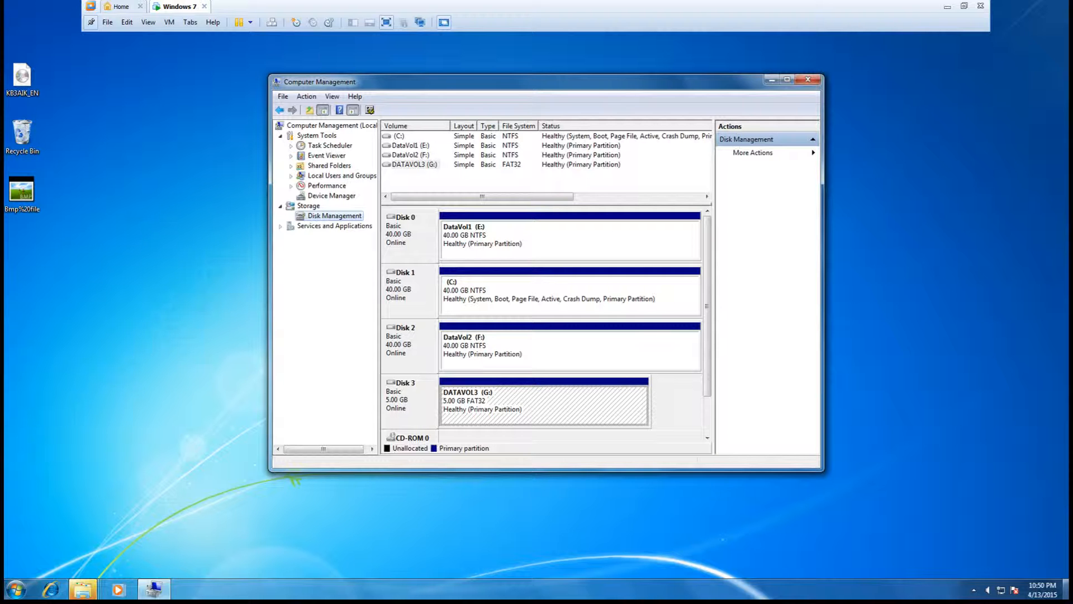
- Remove the drive letter from the DataVol1 volume and confirm the removal
{"action": "left_click", "coordinate": [409, 148]}
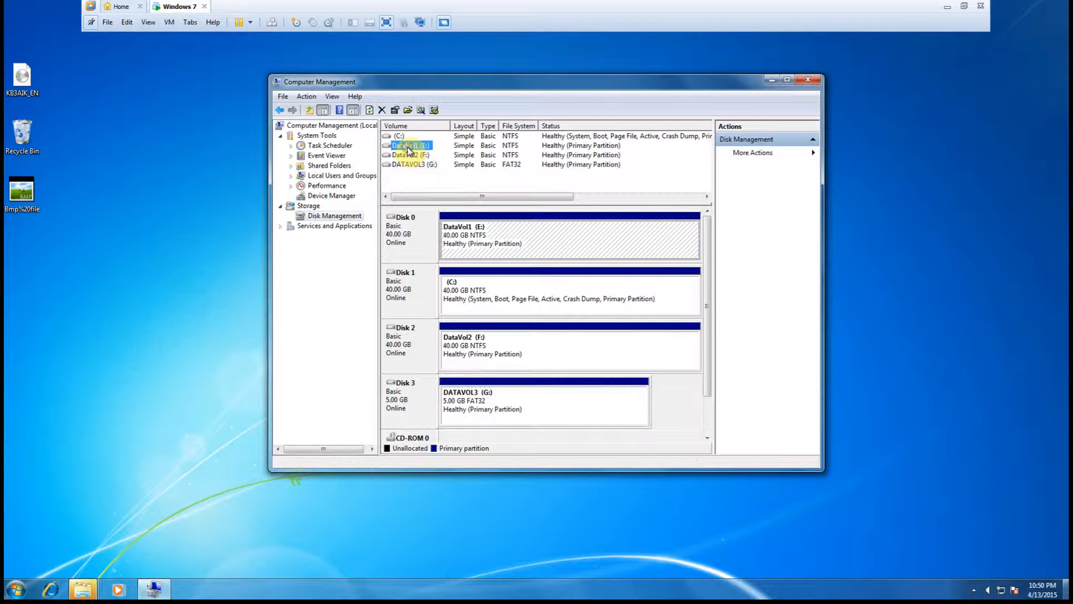
{"action": "right_click", "coordinate": [408, 147]}
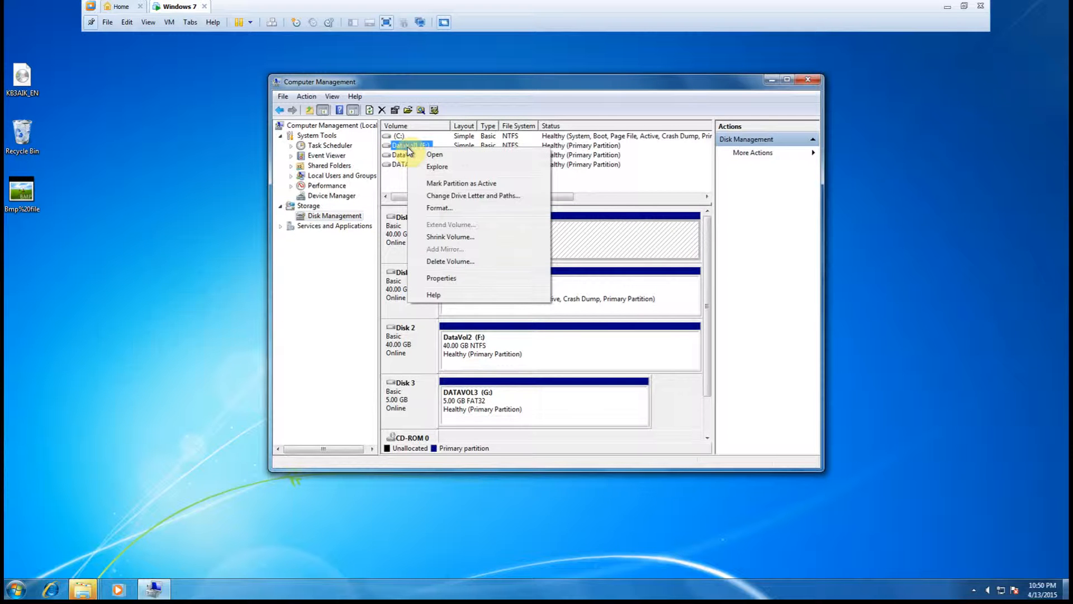
{"action": "left_click", "coordinate": [448, 197]}
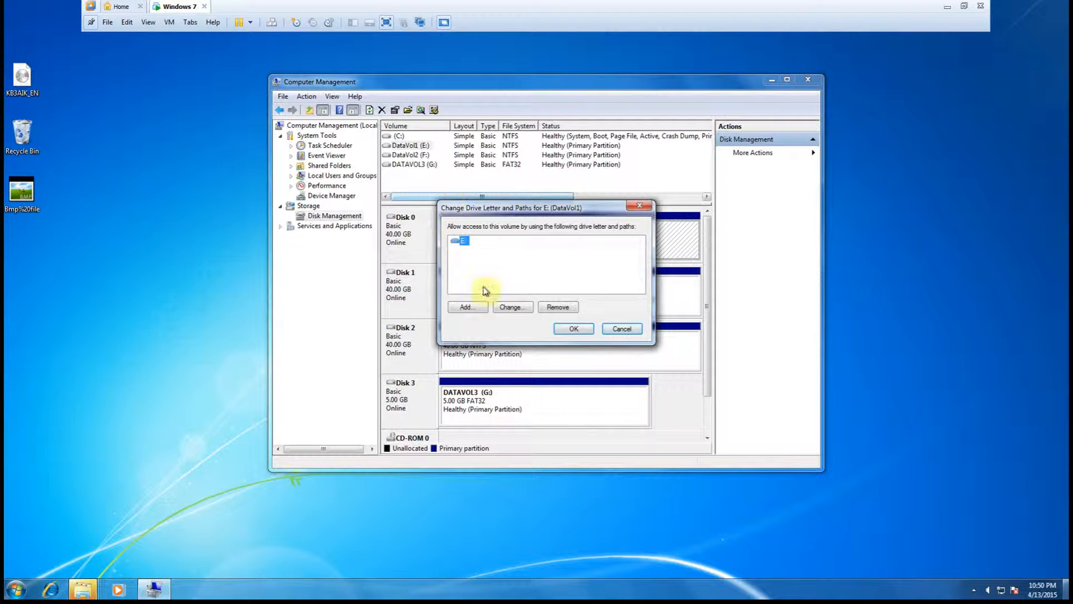
{"action": "left_click", "coordinate": [559, 307]}
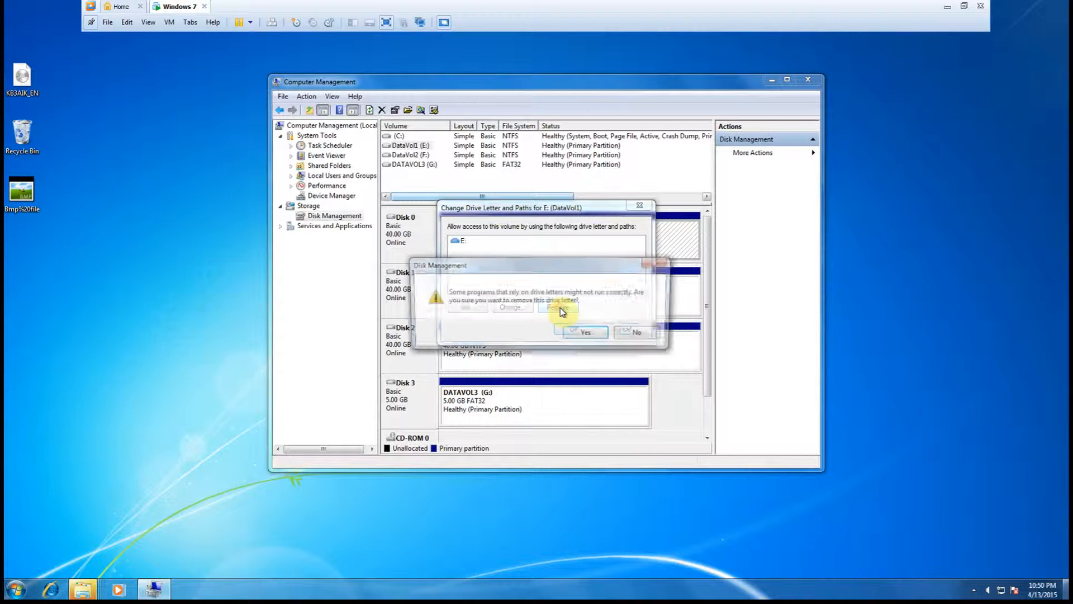
{"action": "left_click", "coordinate": [588, 334]}
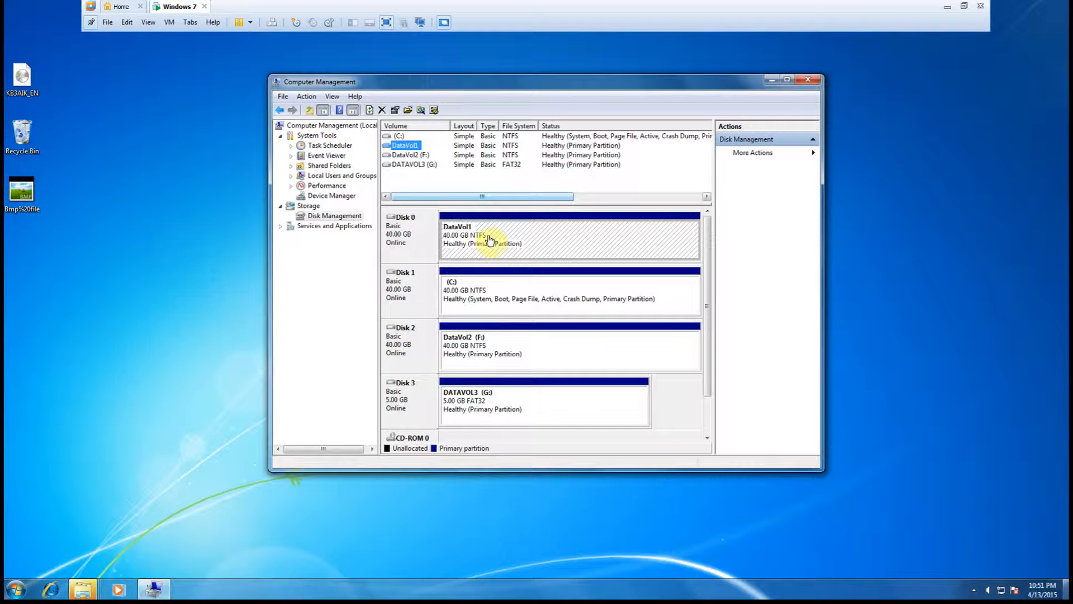
- Add drive letter H to the DataVol1 volume
{"action": "right_click", "coordinate": [404, 147]}
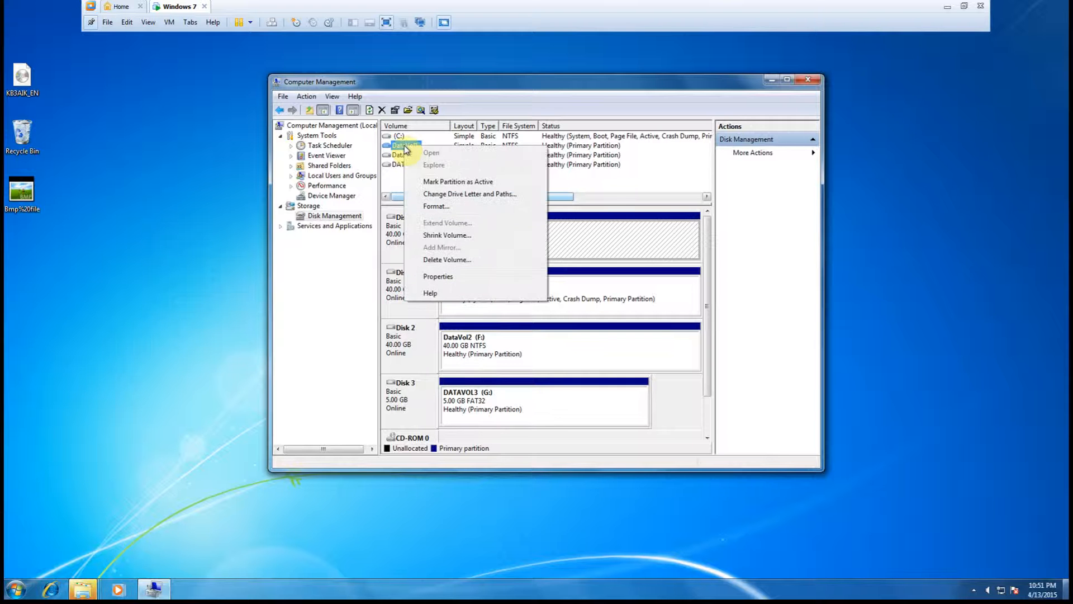
{"action": "left_click", "coordinate": [452, 194]}
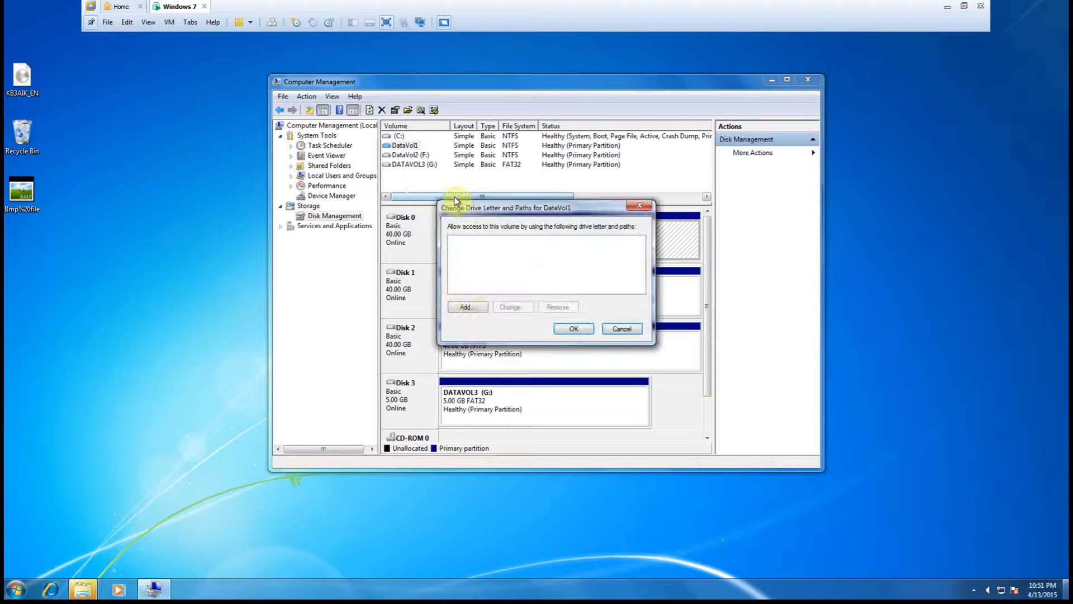
{"action": "left_click", "coordinate": [465, 308]}
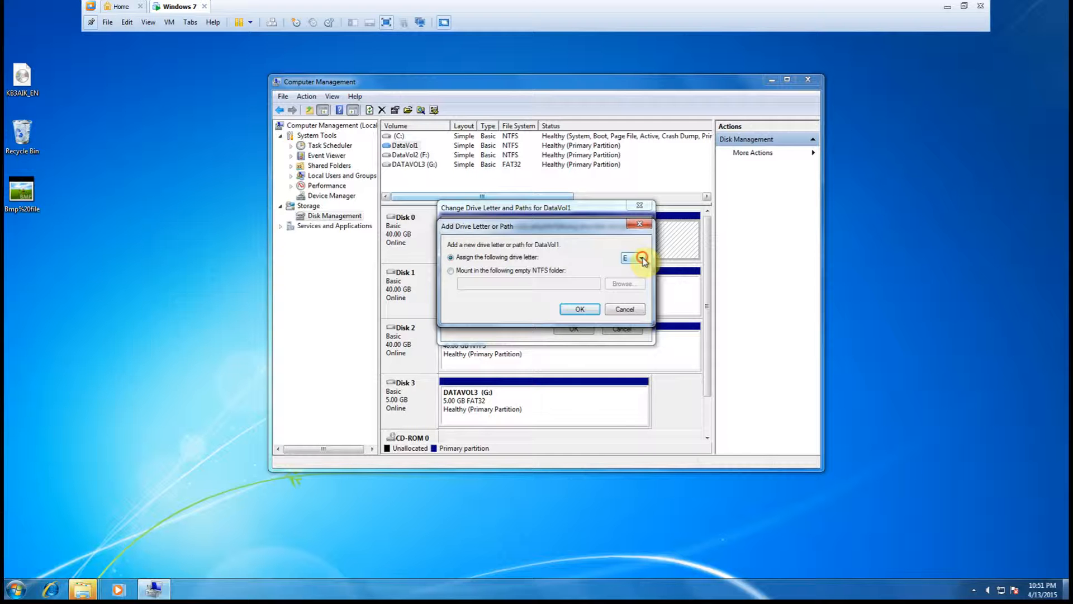
{"action": "left_click", "coordinate": [642, 258]}
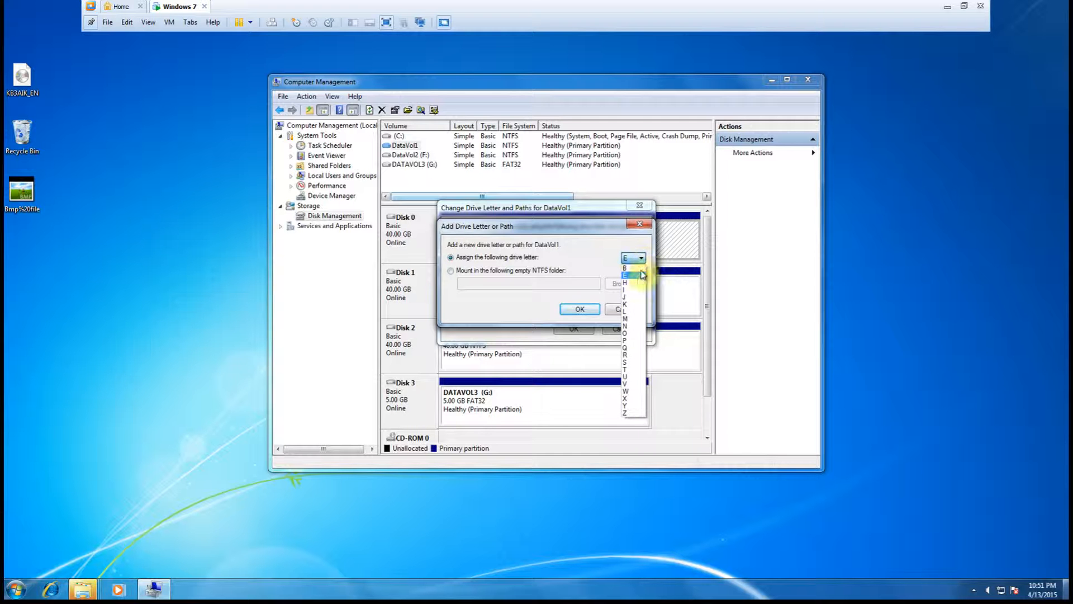
{"action": "left_click", "coordinate": [632, 282]}
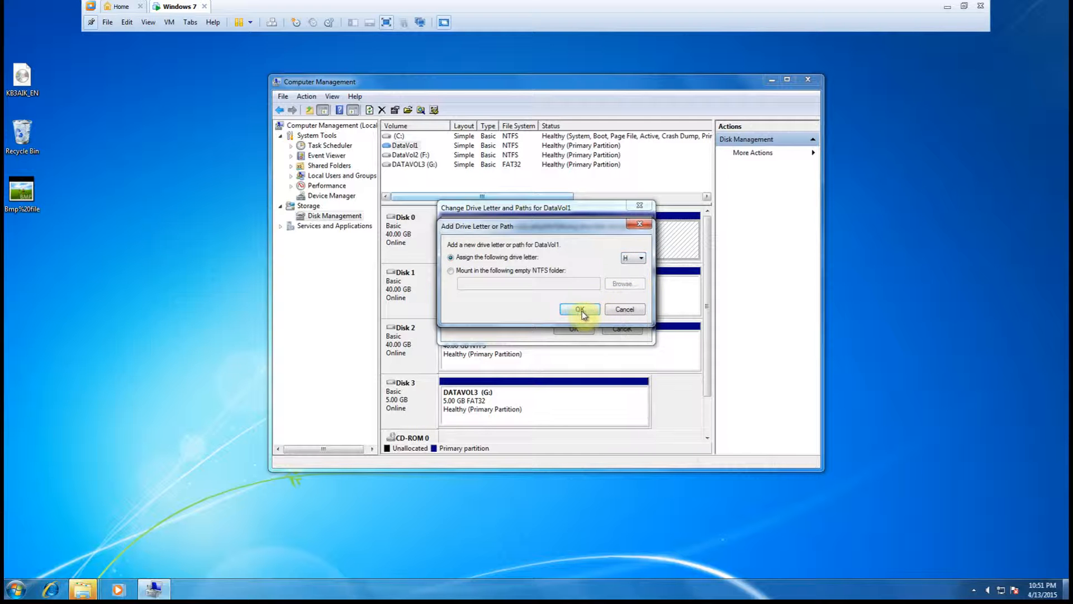
{"action": "left_click", "coordinate": [579, 310]}
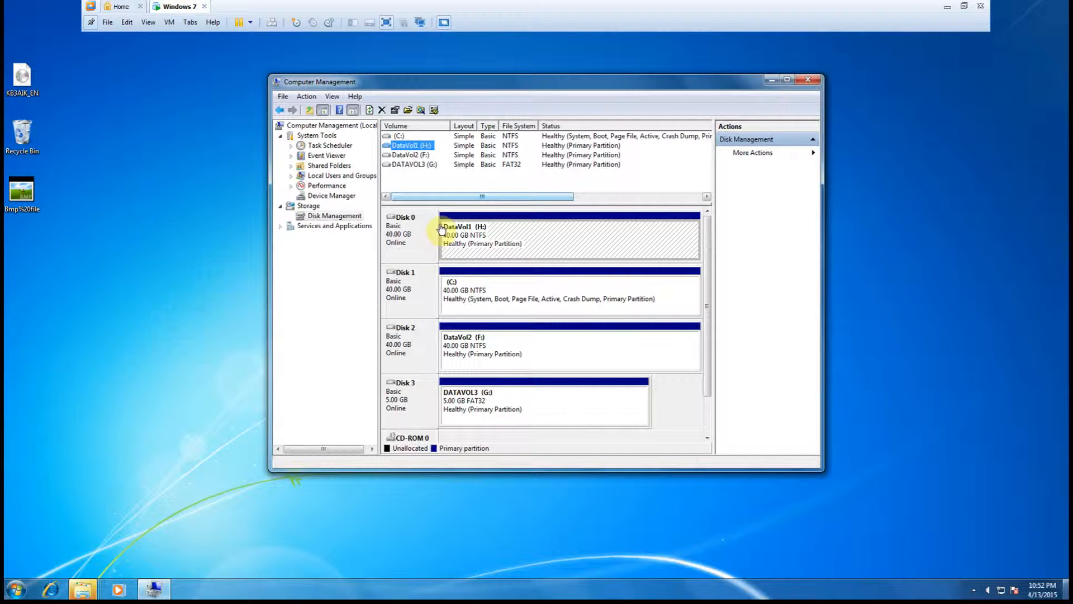
- Change the DataVol2 volume's drive letter to I and confirm the change
{"action": "left_click", "coordinate": [412, 157]}
{"action": "right_click", "coordinate": [413, 160]}
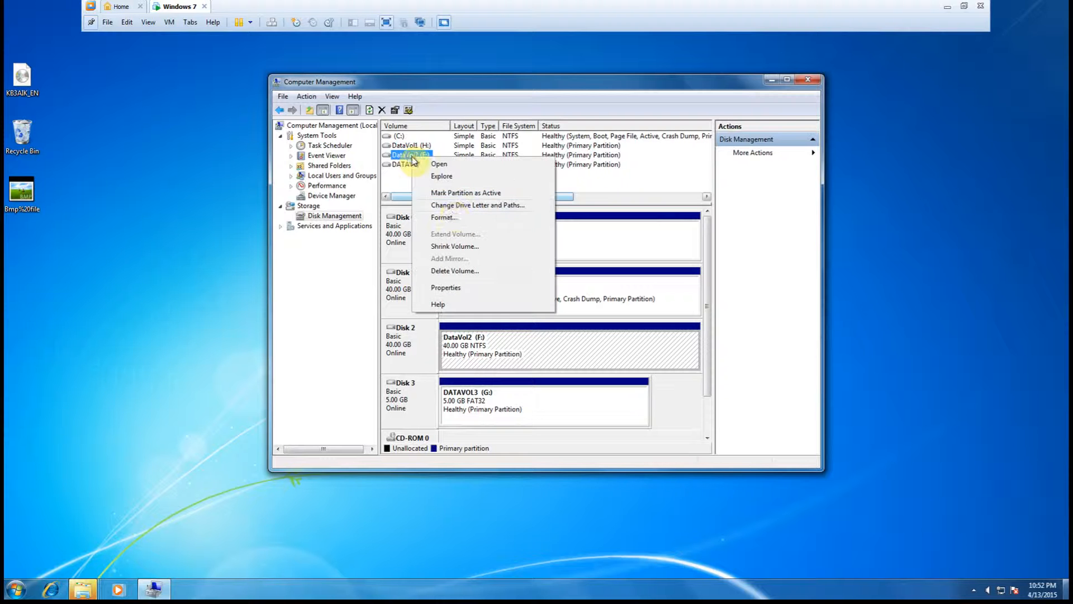
{"action": "left_click", "coordinate": [468, 206]}
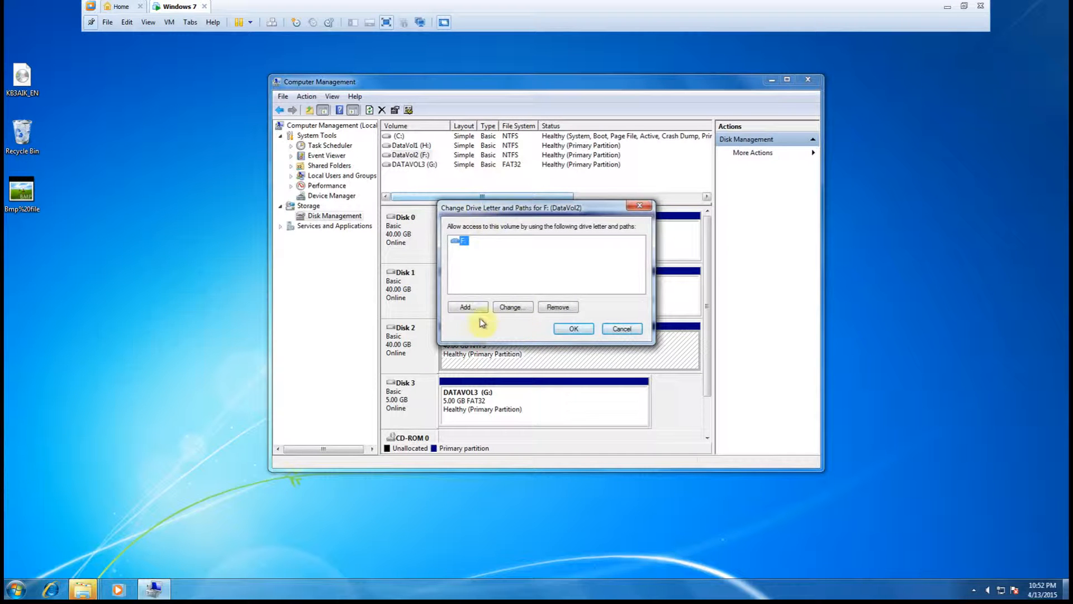
{"action": "left_click", "coordinate": [513, 307]}
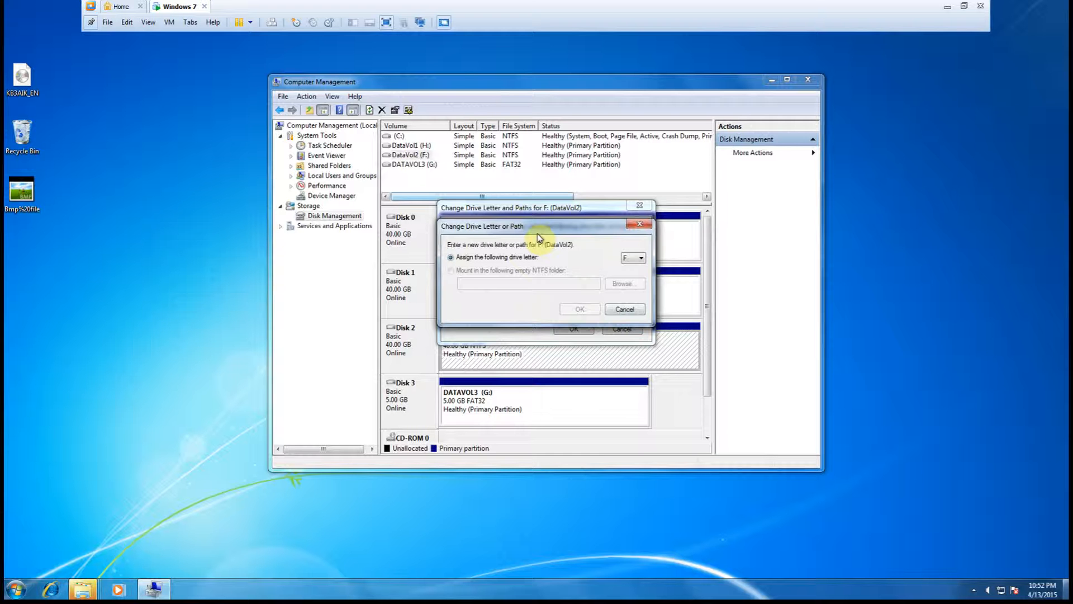
{"action": "left_click", "coordinate": [640, 258]}
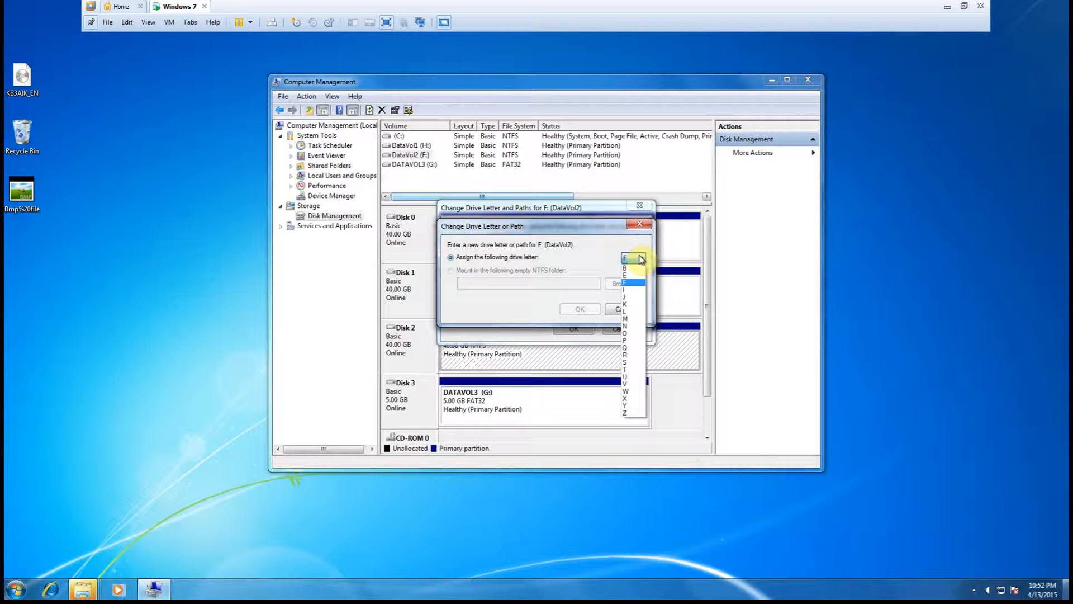
{"action": "left_click", "coordinate": [630, 290]}
{"action": "left_click", "coordinate": [578, 311]}
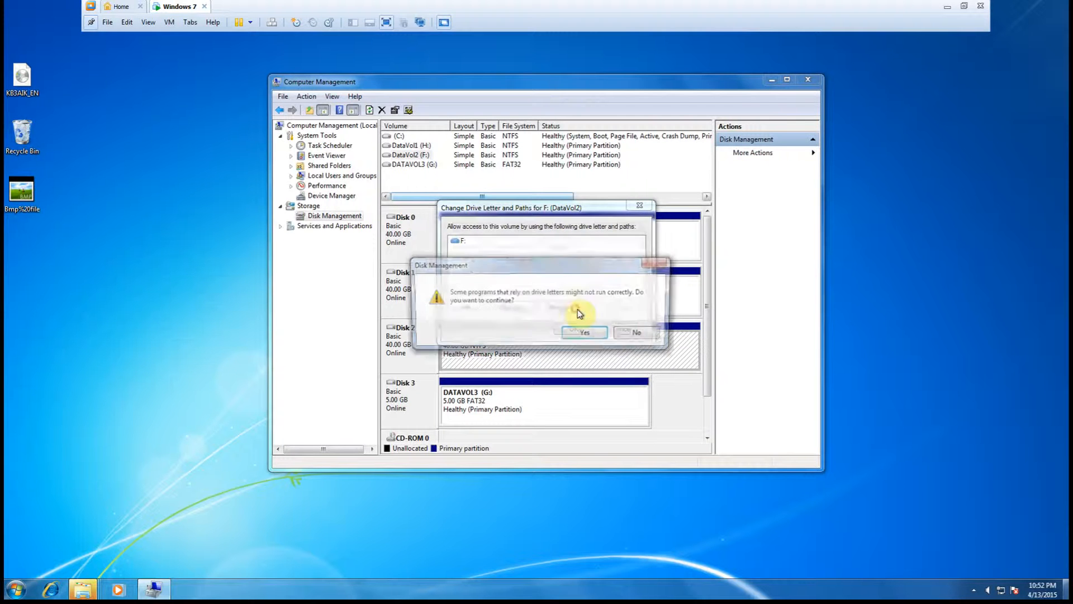
{"action": "left_click", "coordinate": [587, 334]}
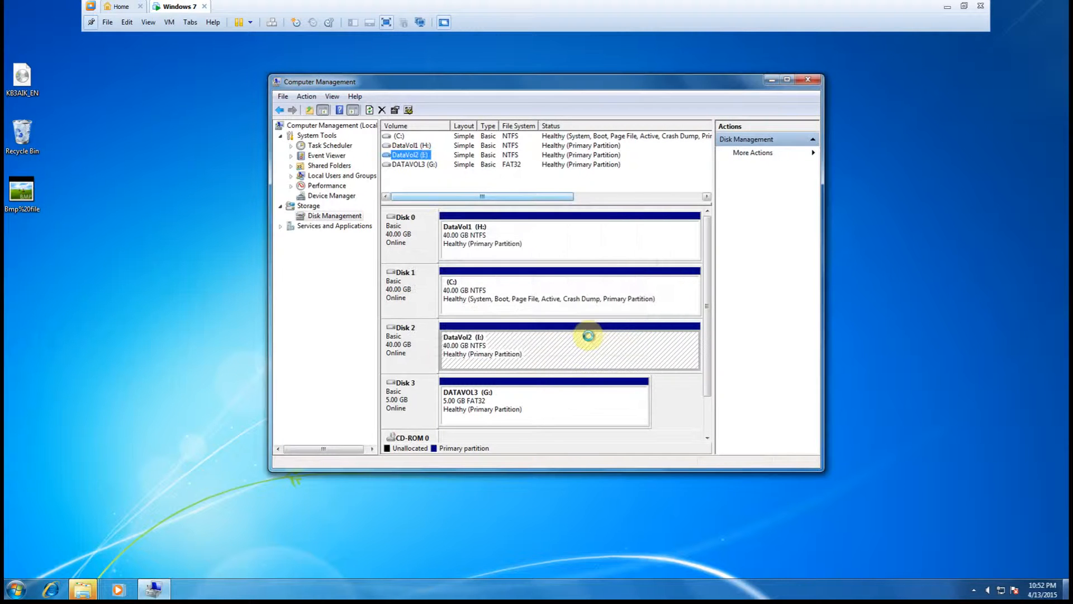
- Change the DATAVOL3 volume's drive letter to J and confirm the change
{"action": "left_click", "coordinate": [522, 412]}
{"action": "left_click", "coordinate": [422, 166]}
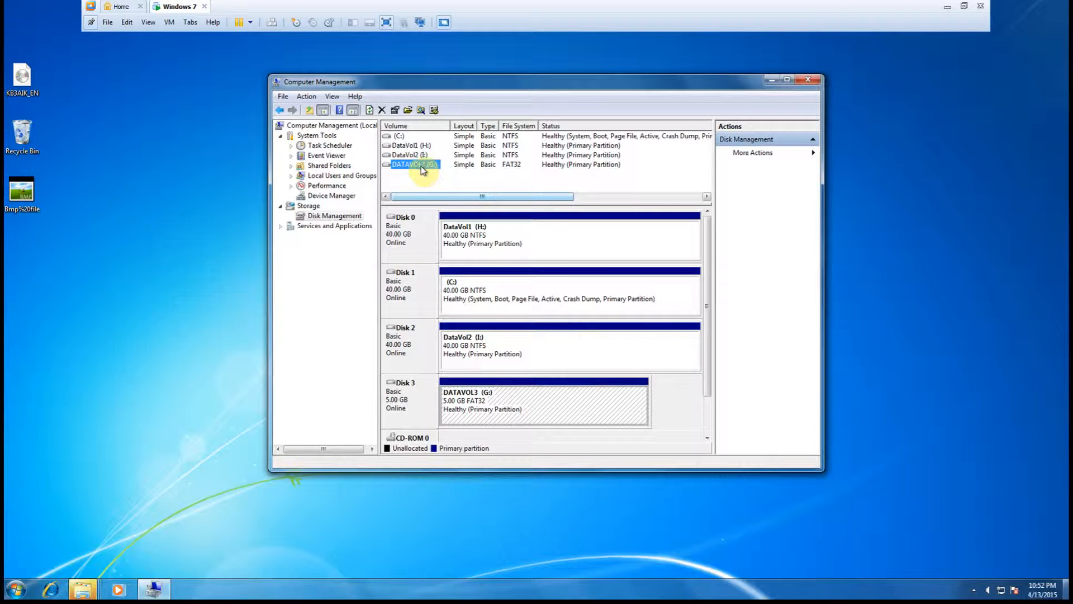
{"action": "right_click", "coordinate": [421, 167]}
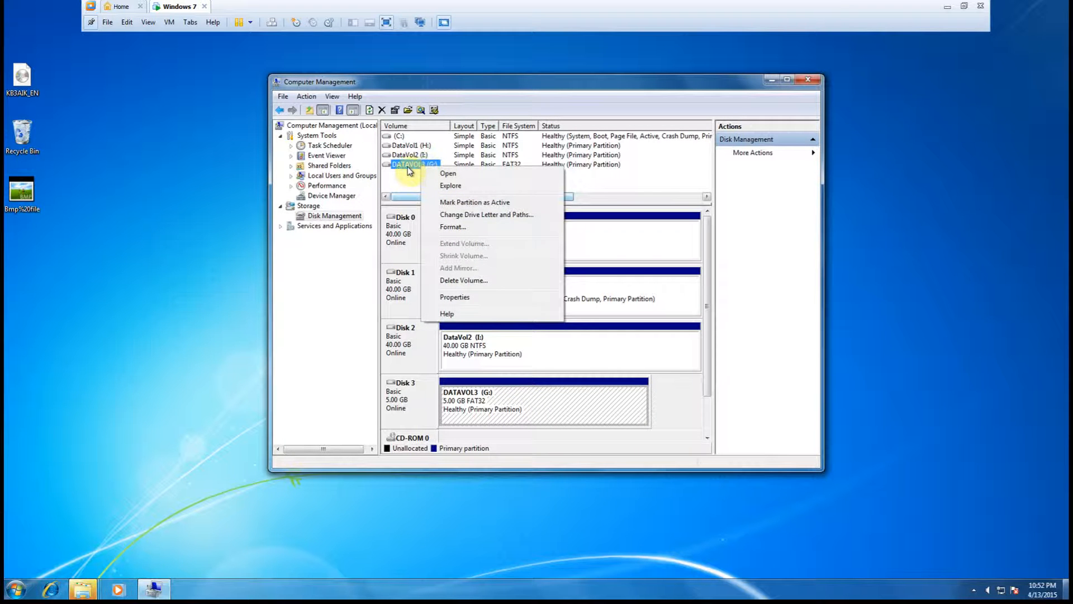
{"action": "left_click", "coordinate": [466, 215]}
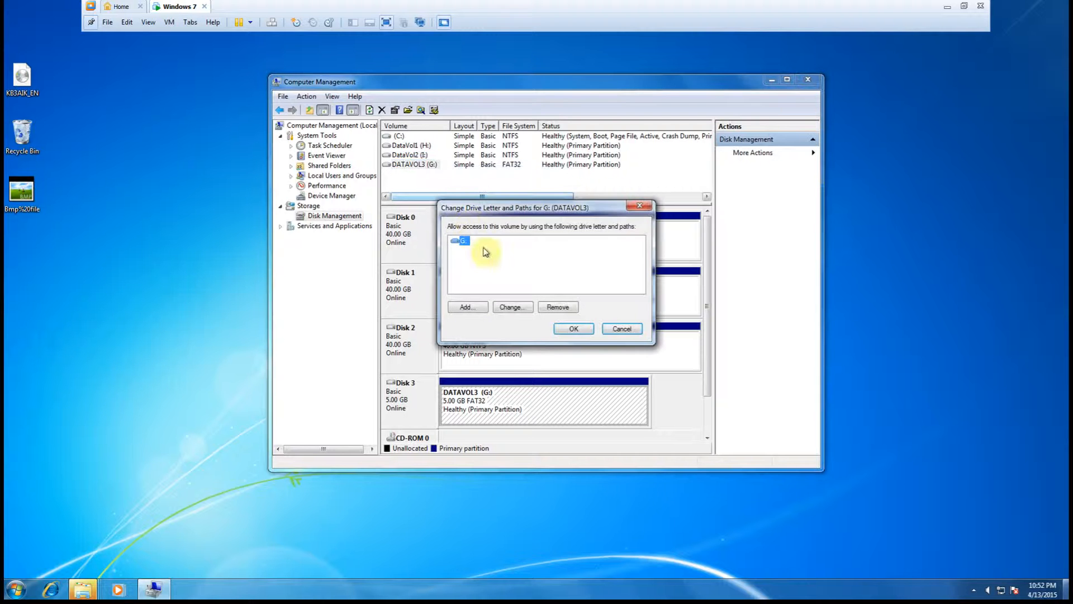
{"action": "left_click", "coordinate": [510, 307]}
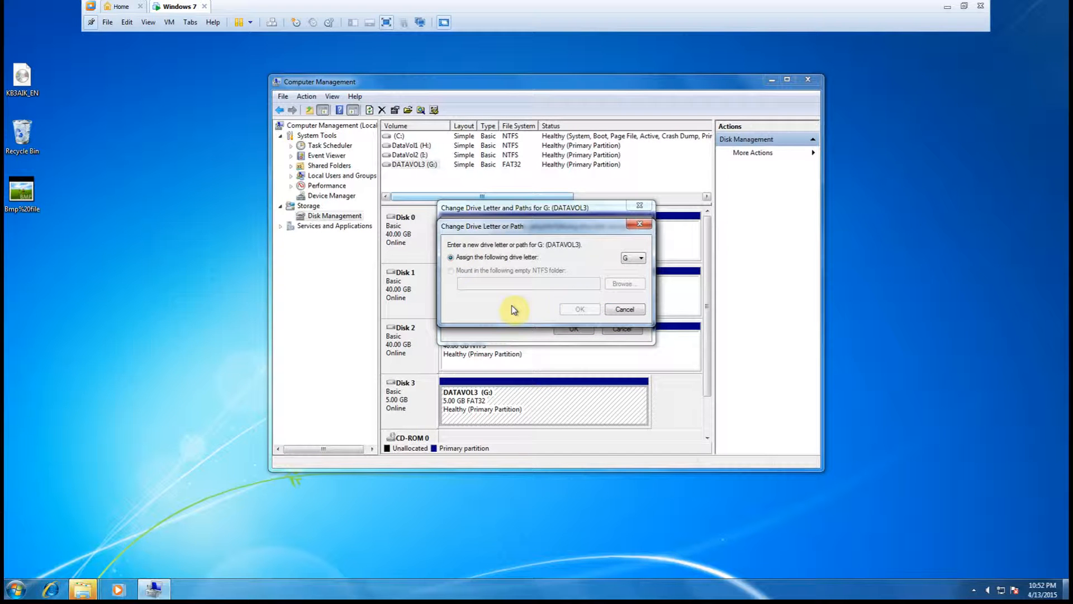
{"action": "left_click", "coordinate": [633, 258]}
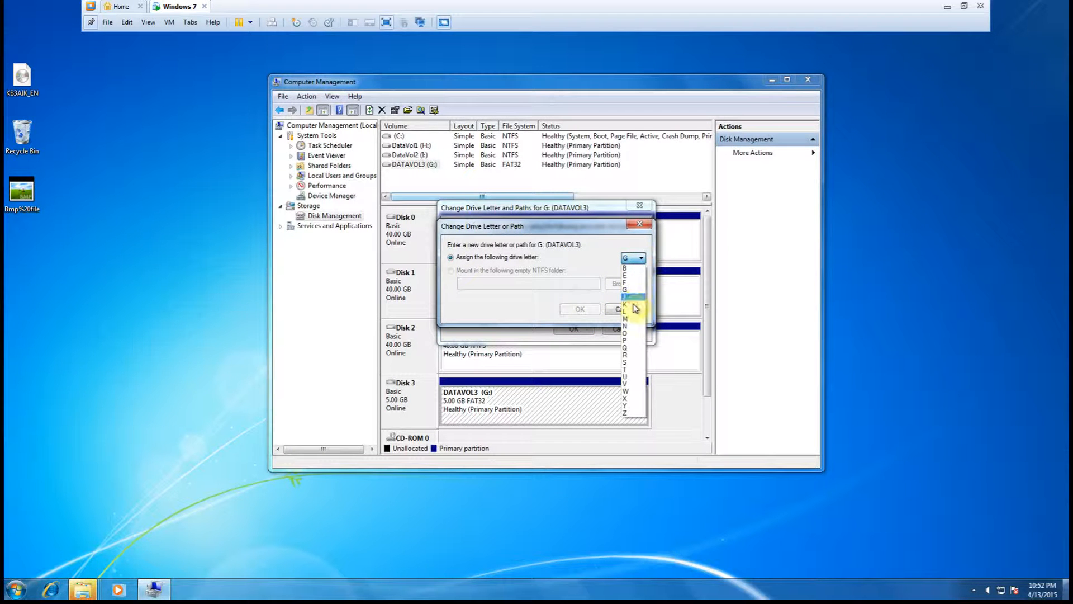
{"action": "left_click", "coordinate": [630, 297]}
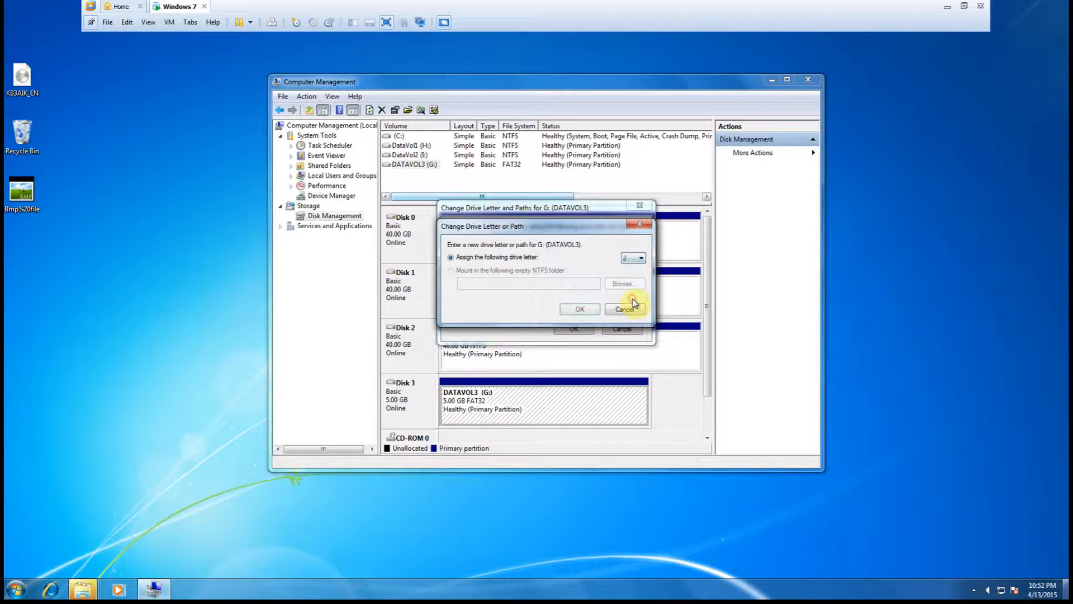
{"action": "left_click", "coordinate": [581, 310]}
{"action": "left_click", "coordinate": [582, 334]}
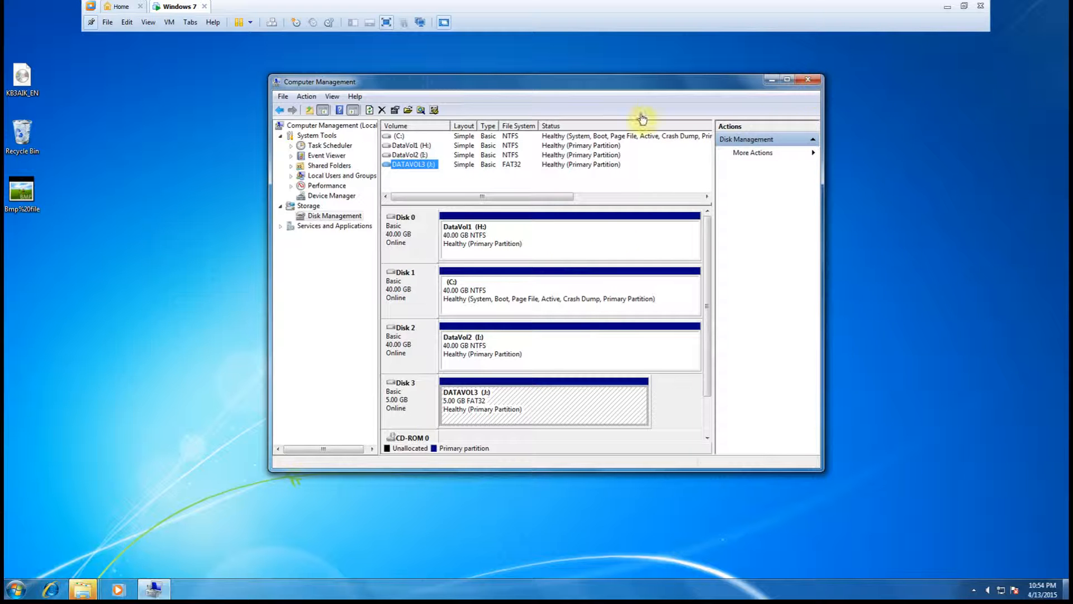
- Close Computer Management and dismiss the AutoPlay windows for DATAVOL3 and DataVol2
{"action": "left_click", "coordinate": [808, 82]}
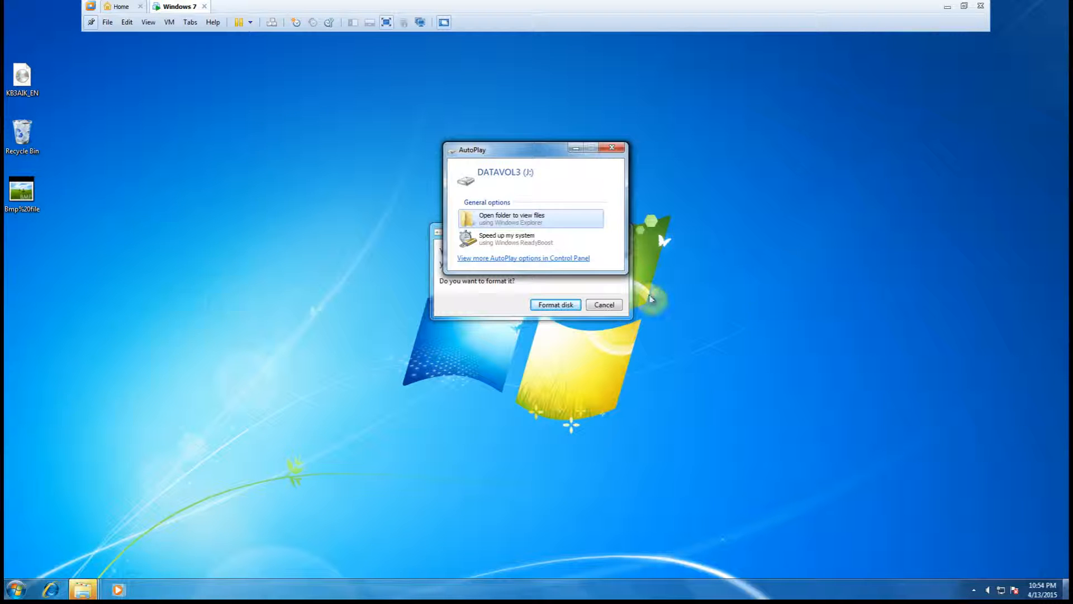
{"action": "left_click", "coordinate": [612, 148]}
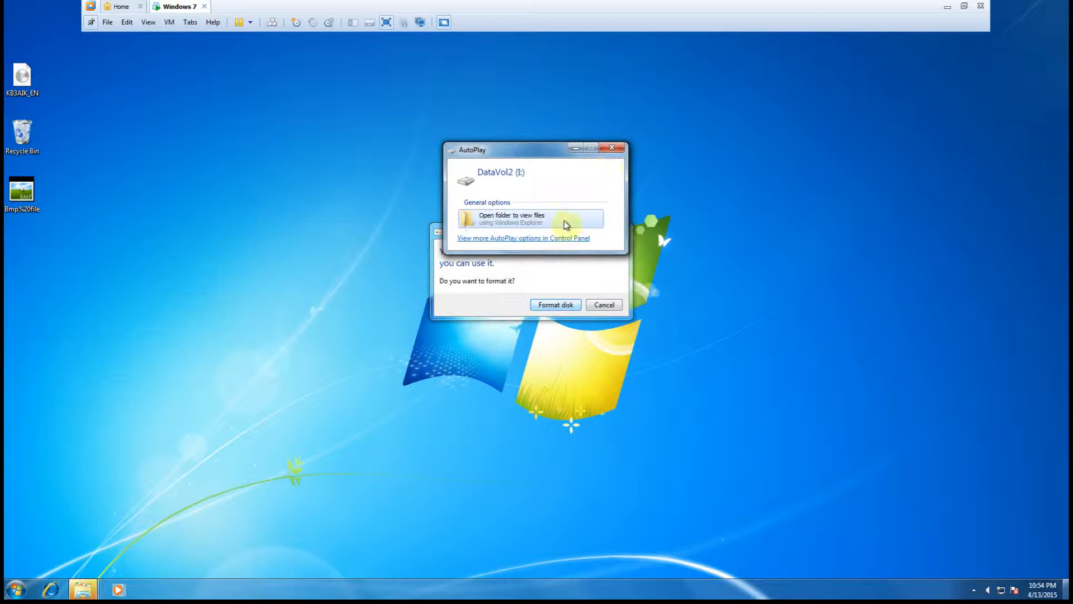
{"action": "left_click", "coordinate": [617, 149]}
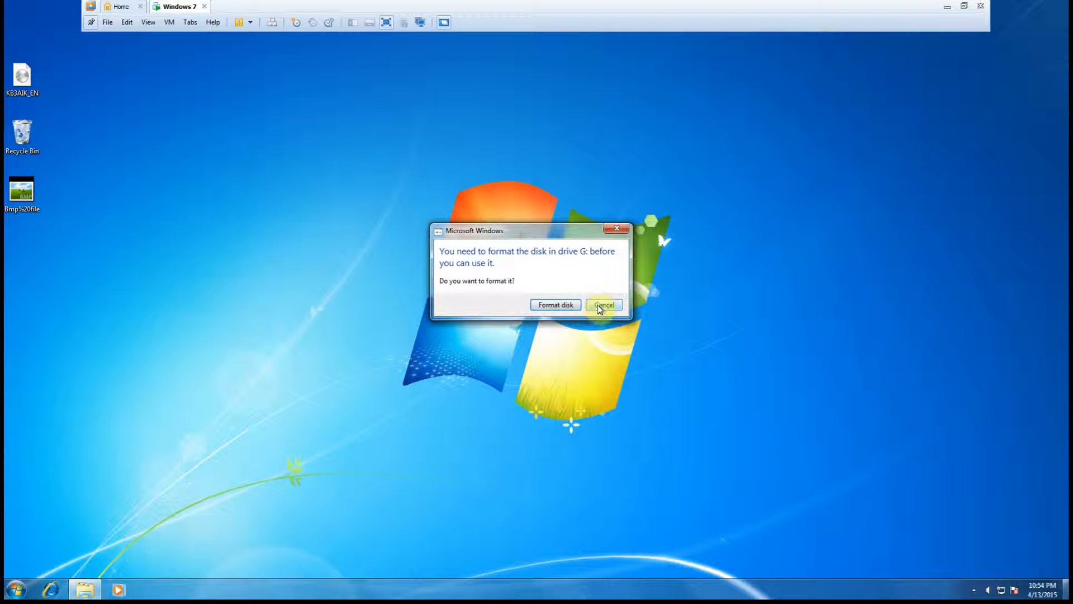
- Try to format the disk in drive G from the format prompt, then close the message
{"action": "left_click", "coordinate": [552, 306]}
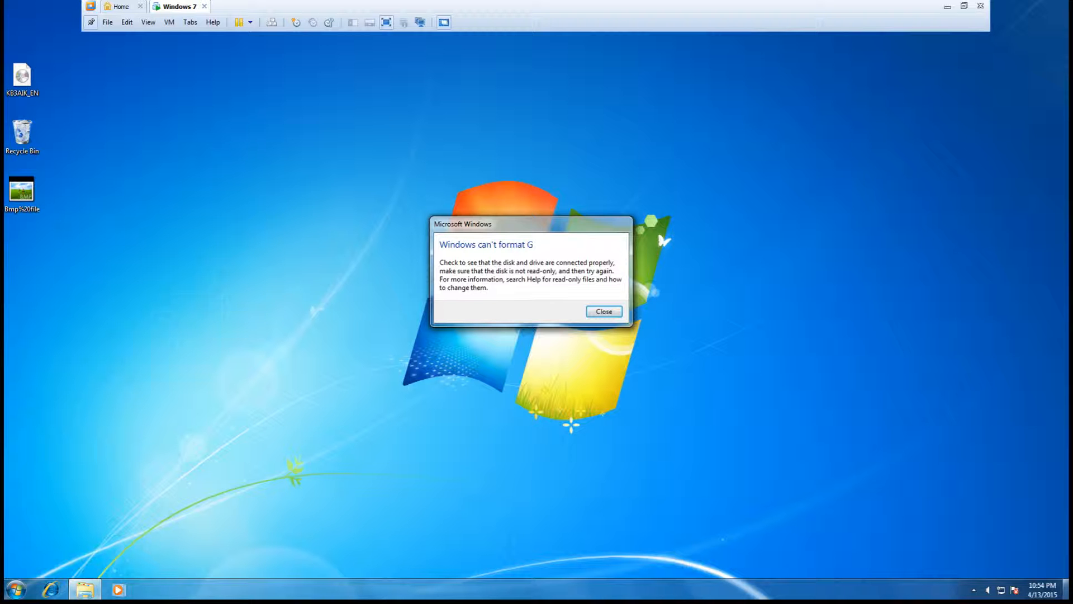
{"action": "left_click", "coordinate": [604, 311]}
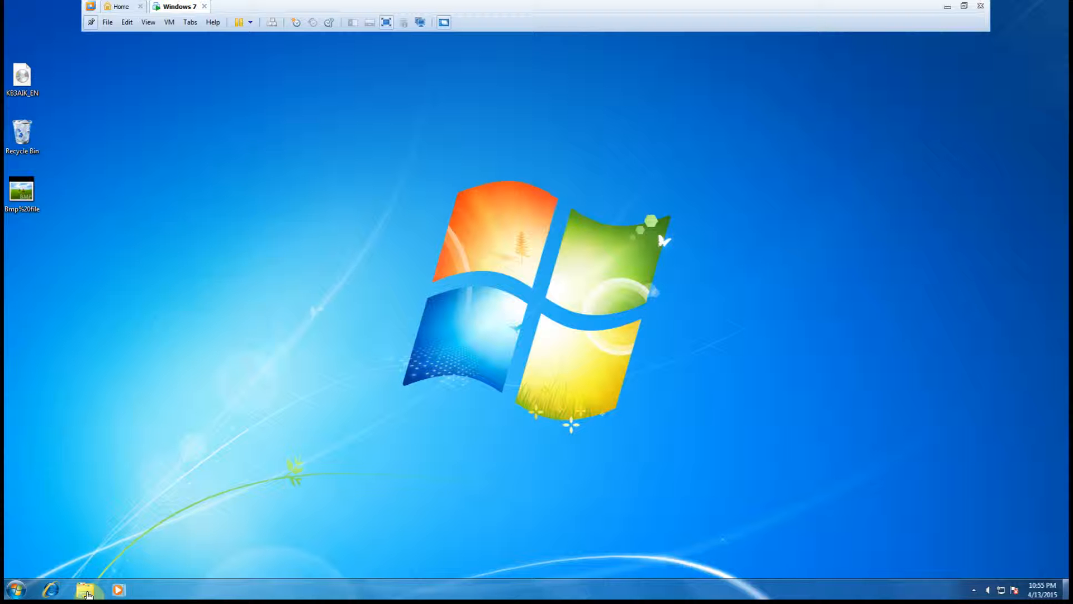
- Open DataVol1 (H:) in Windows Explorer and create a new folder named Private Documents
{"action": "left_click", "coordinate": [87, 592]}
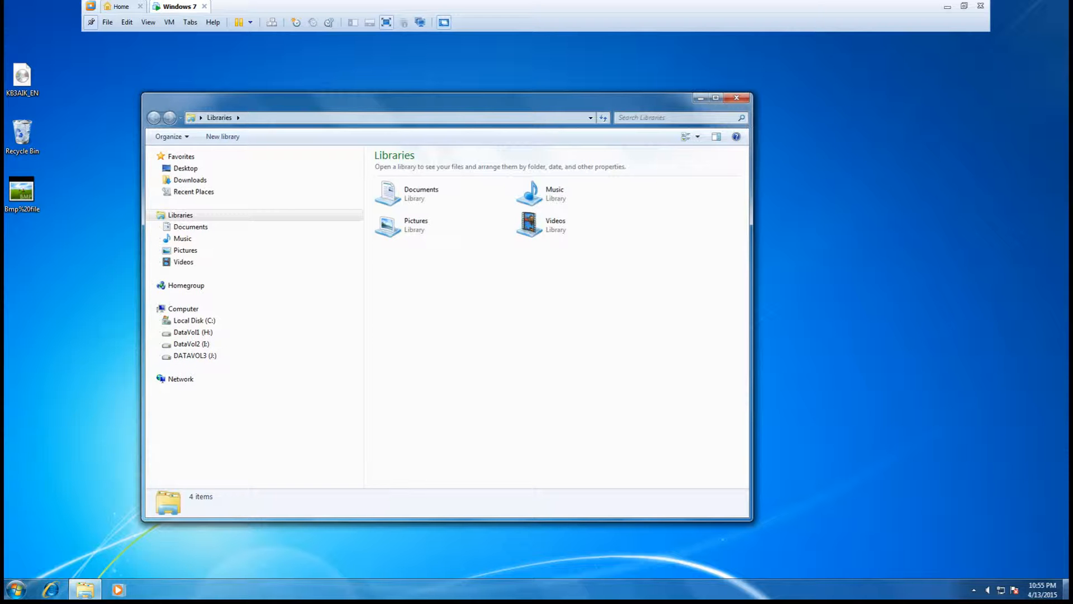
{"action": "left_click", "coordinate": [189, 333]}
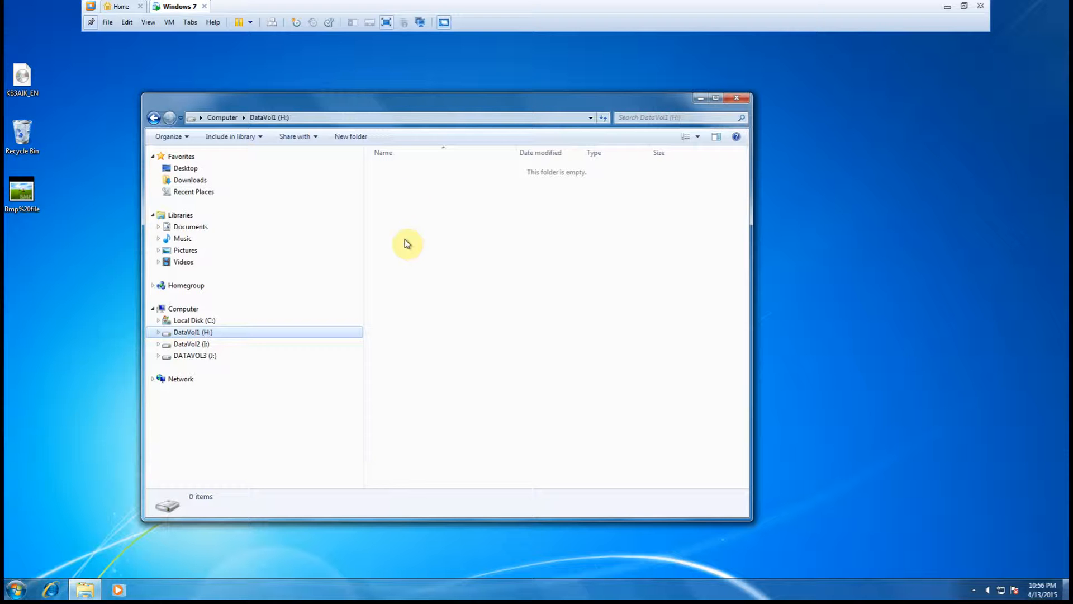
{"action": "left_click", "coordinate": [358, 139]}
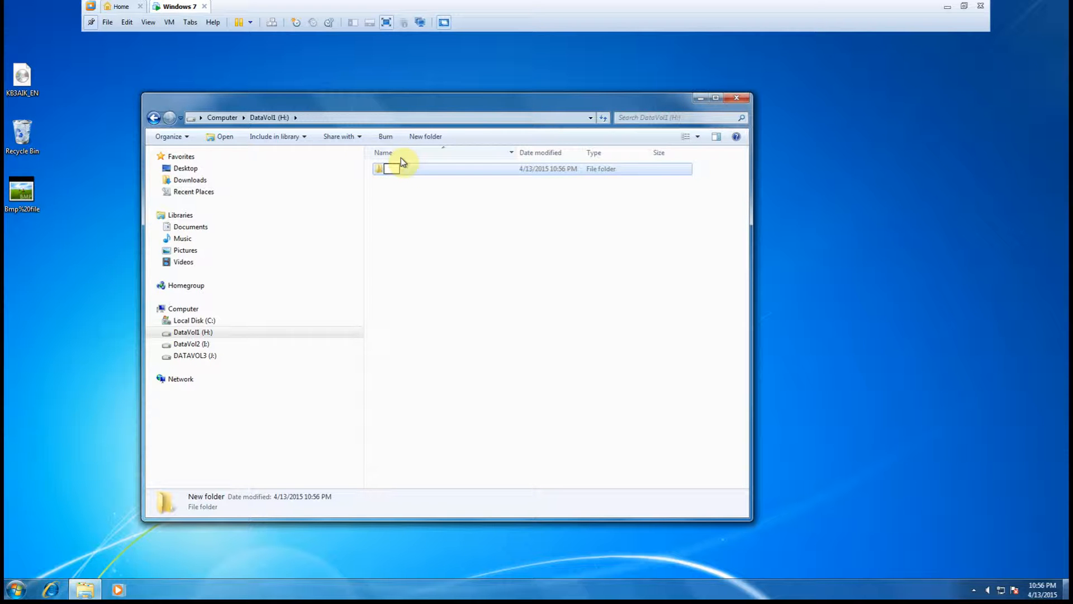
{"action": "type", "text": "rivate Documents"}
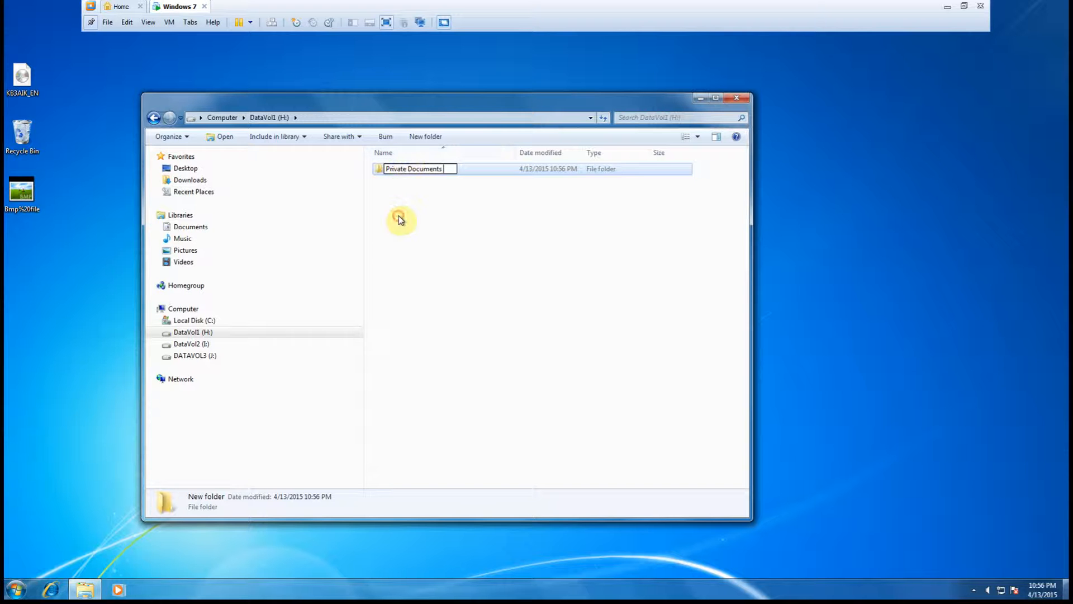
{"action": "left_click", "coordinate": [400, 218]}
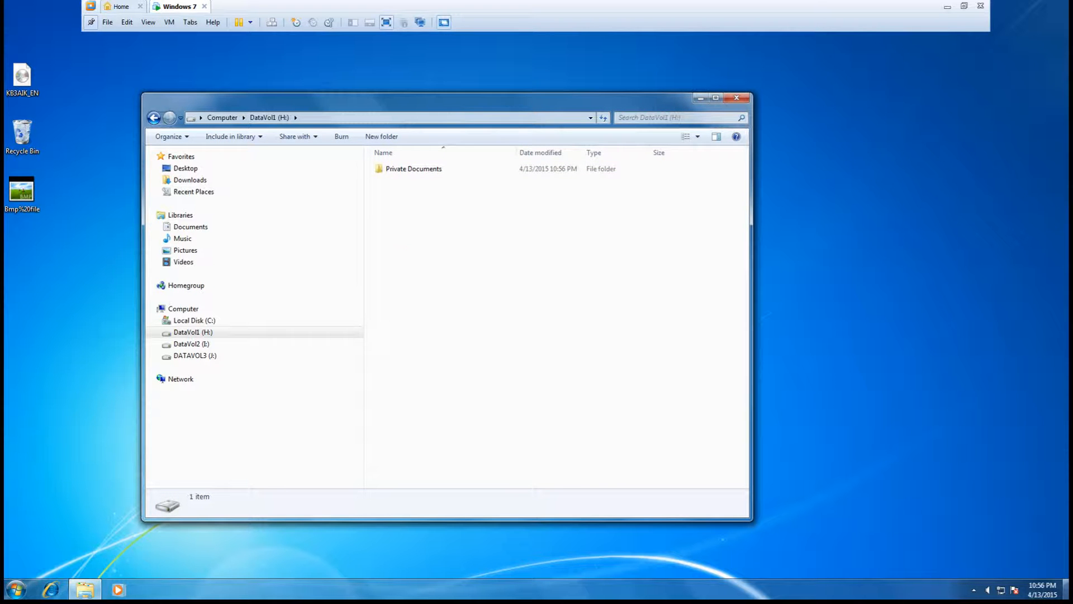
- Inside Private Documents, create a new text document named Budget Mistakes
{"action": "double_click", "coordinate": [384, 172]}
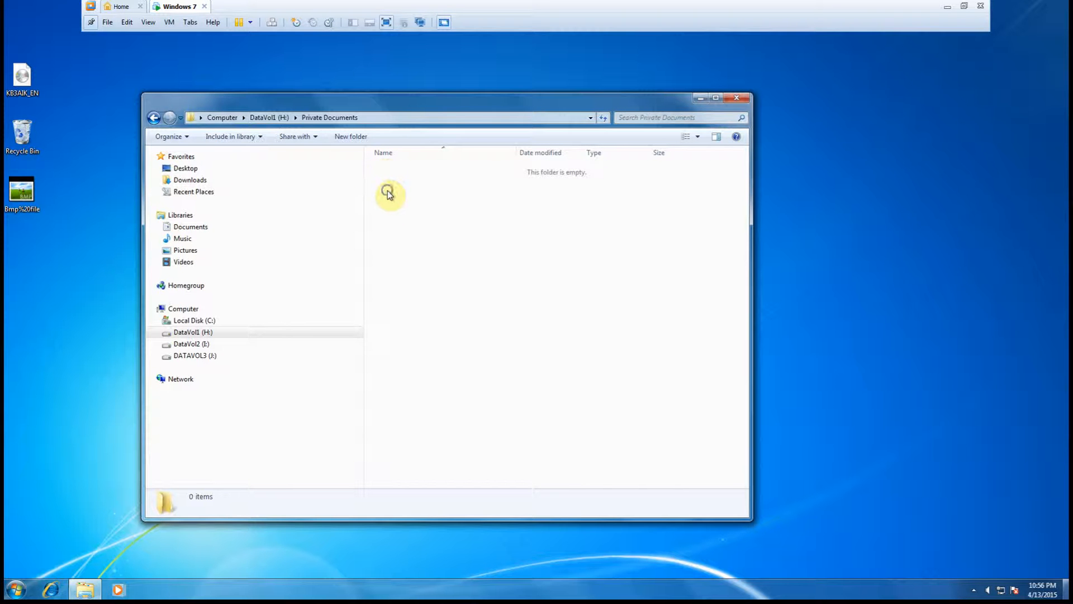
{"action": "right_click", "coordinate": [388, 191]}
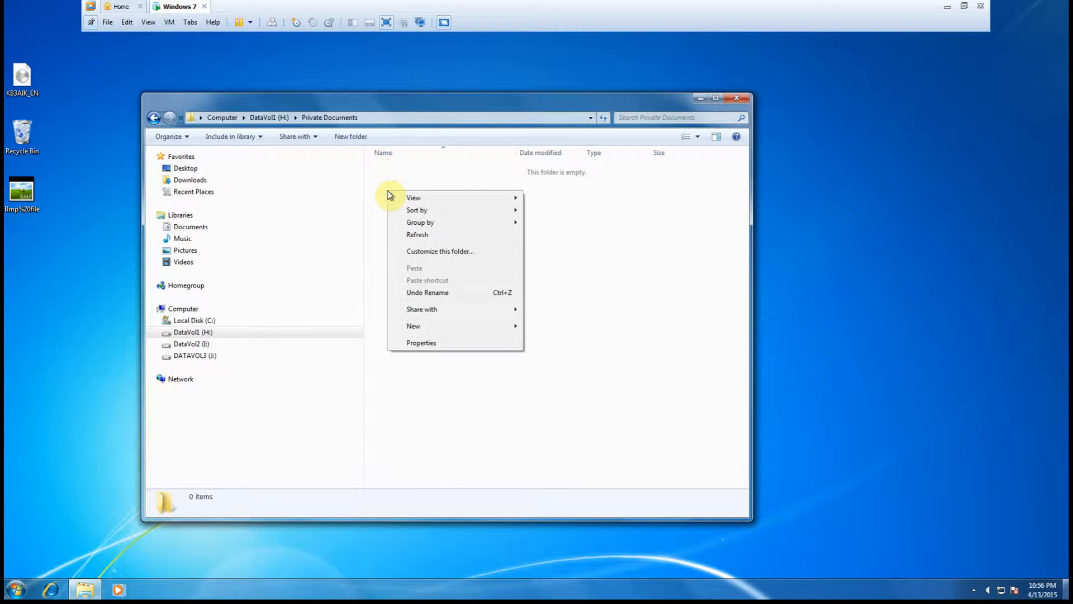
{"action": "left_click", "coordinate": [447, 327]}
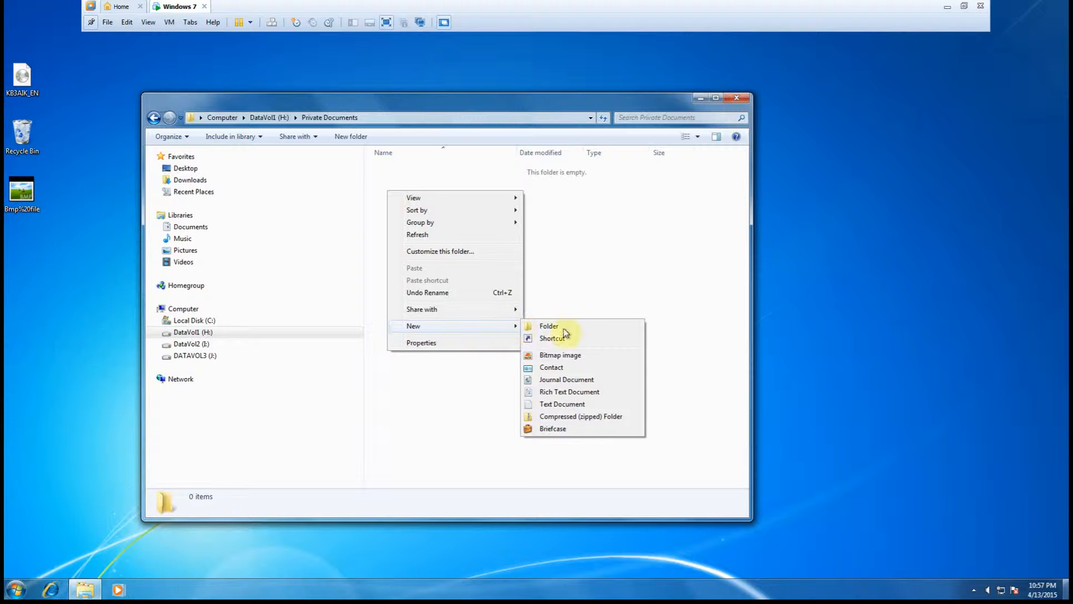
{"action": "left_click", "coordinate": [548, 405]}
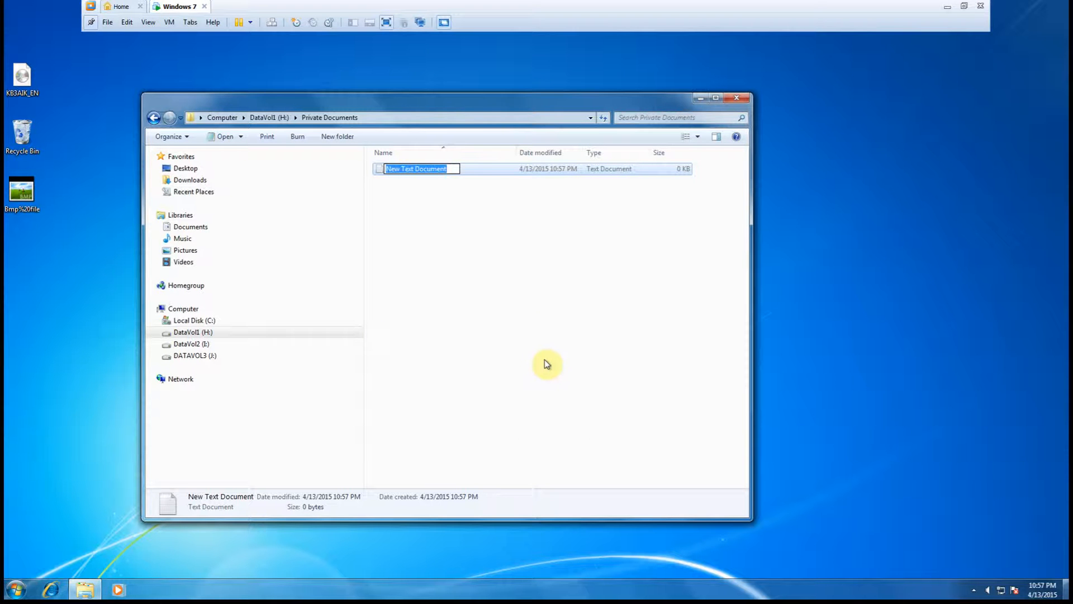
{"action": "type", "text": "Budget"}
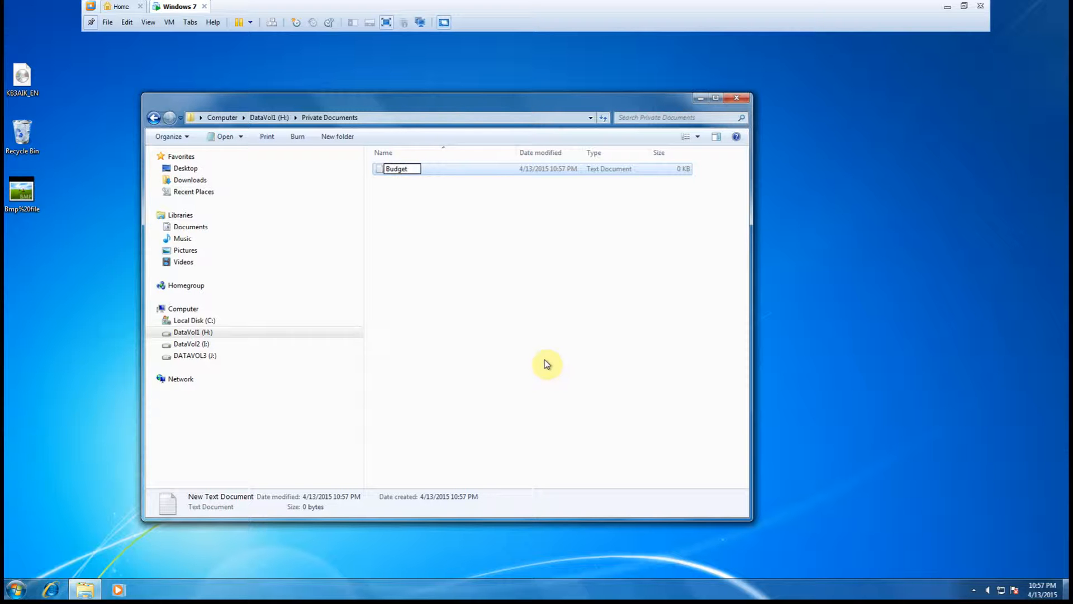
{"action": "type", "text": " Mistakes"}
{"action": "key", "text": "Return"}
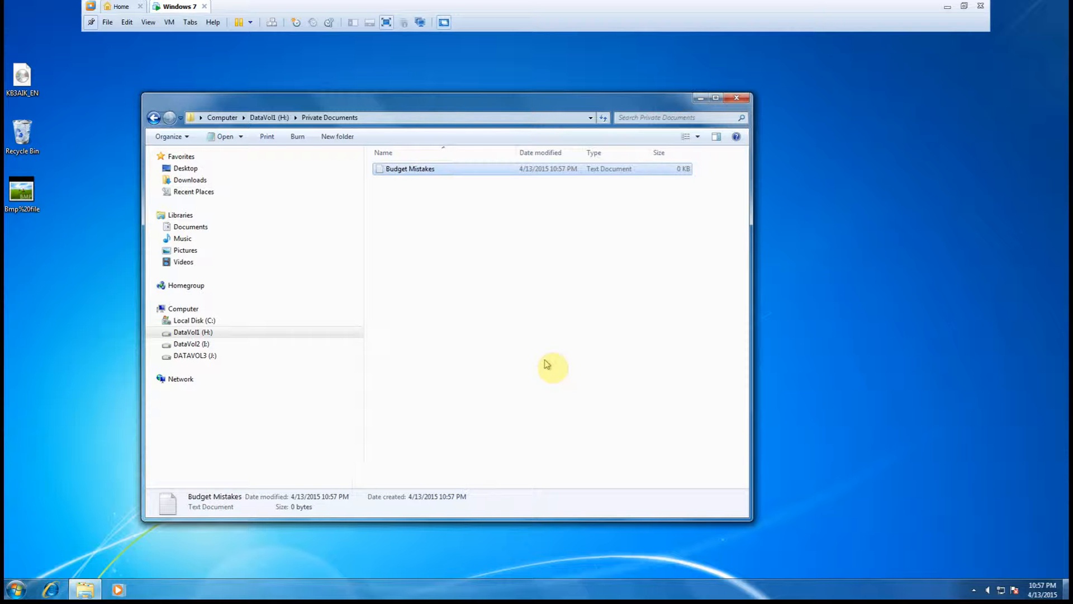
- Open Budget Mistakes in Notepad, save the line 'Here are all my mistakes from this year.' and exit Notepad
{"action": "left_click", "coordinate": [397, 248]}
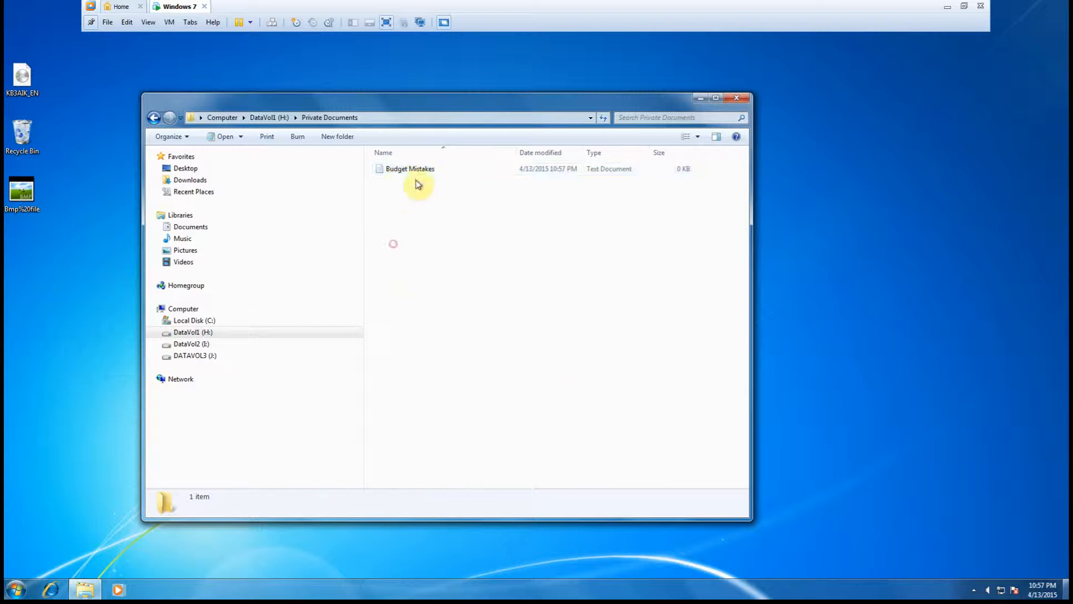
{"action": "left_click", "coordinate": [380, 173]}
{"action": "double_click", "coordinate": [380, 174]}
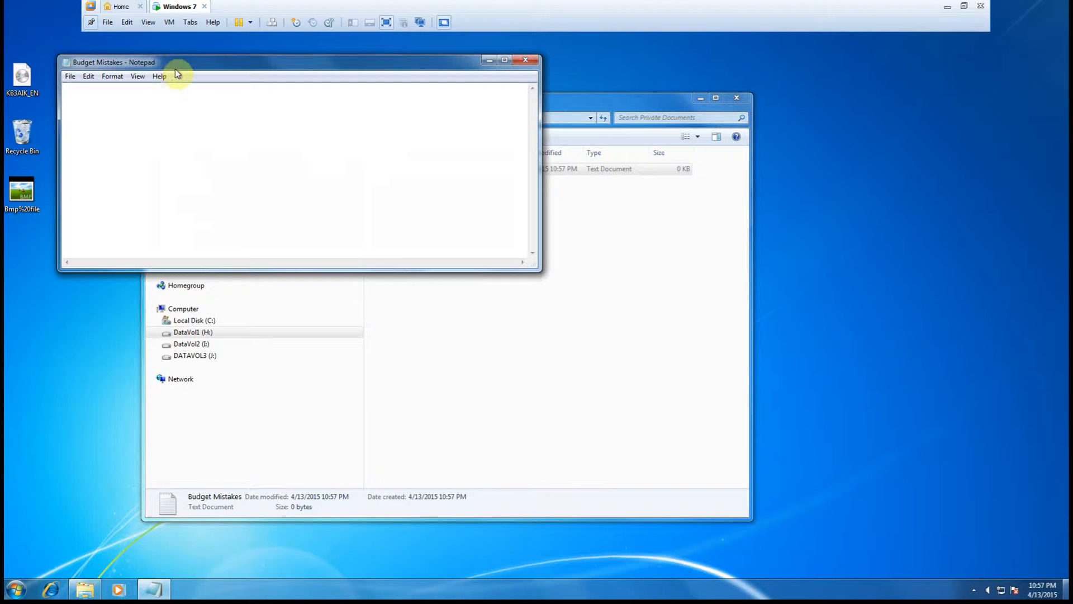
{"action": "left_click_drag", "start_coordinate": [181, 67], "coordinate": [382, 226]}
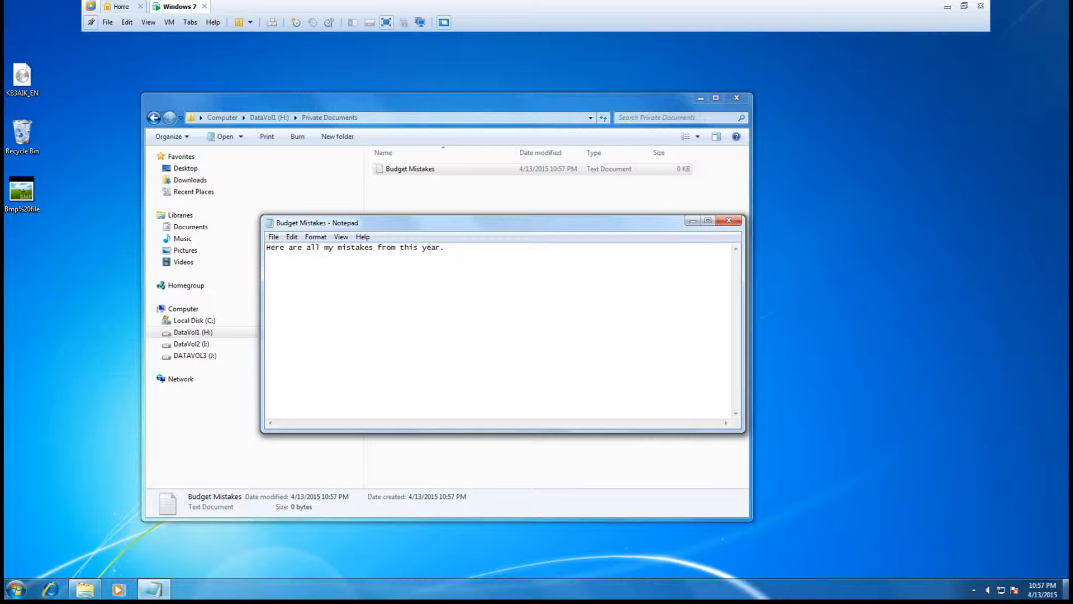
{"action": "left_click", "coordinate": [274, 239]}
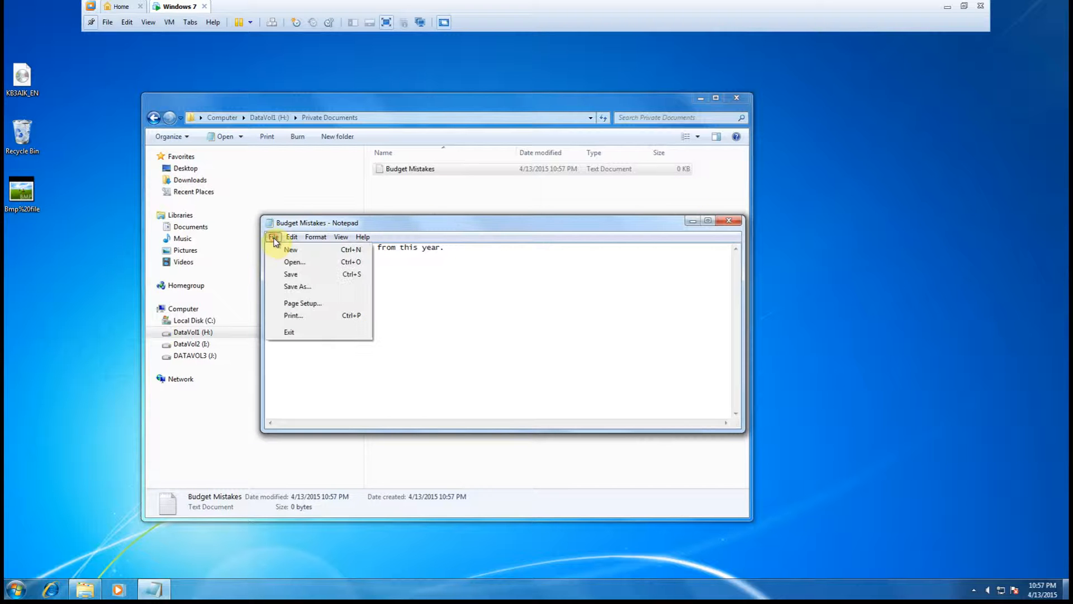
{"action": "left_click", "coordinate": [298, 275]}
{"action": "left_click", "coordinate": [273, 237]}
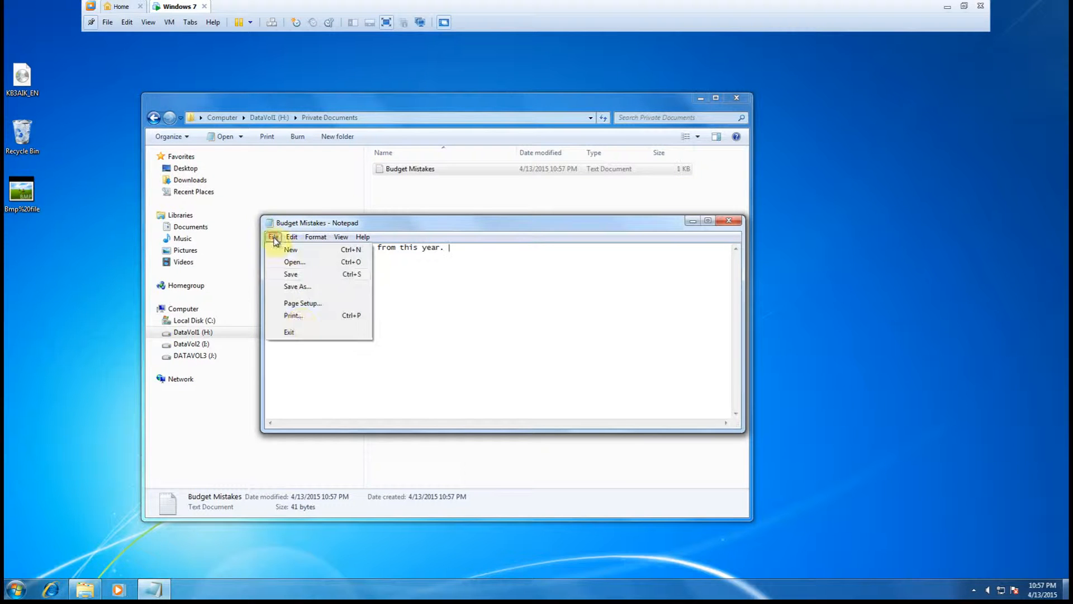
{"action": "left_click", "coordinate": [297, 333]}
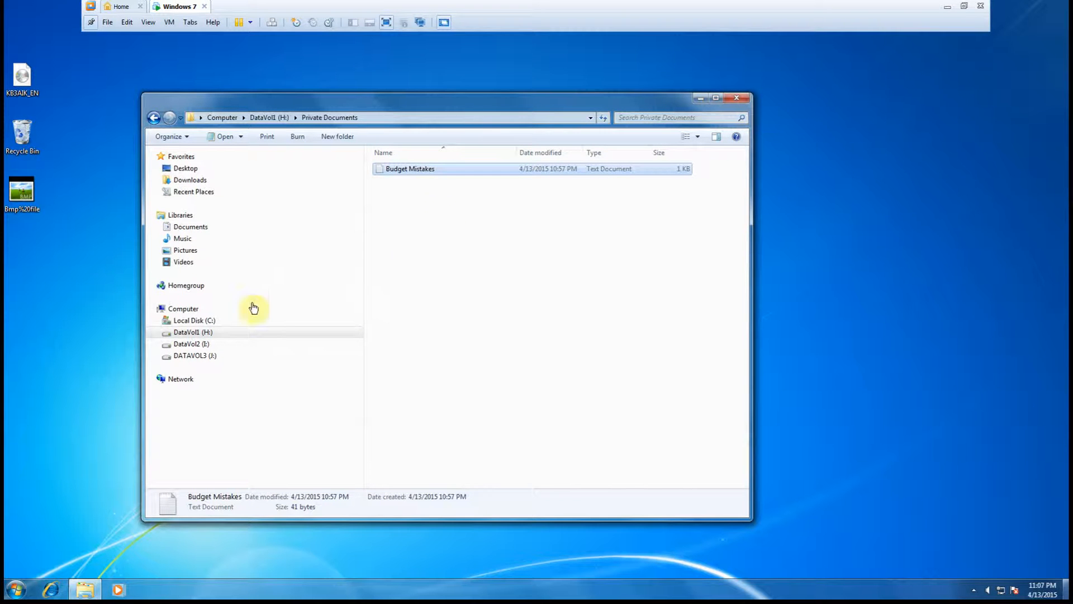
- Open Budget Mistakes' properties and review its Security, Details, Previous Versions tabs and advanced attributes
{"action": "left_click", "coordinate": [393, 172]}
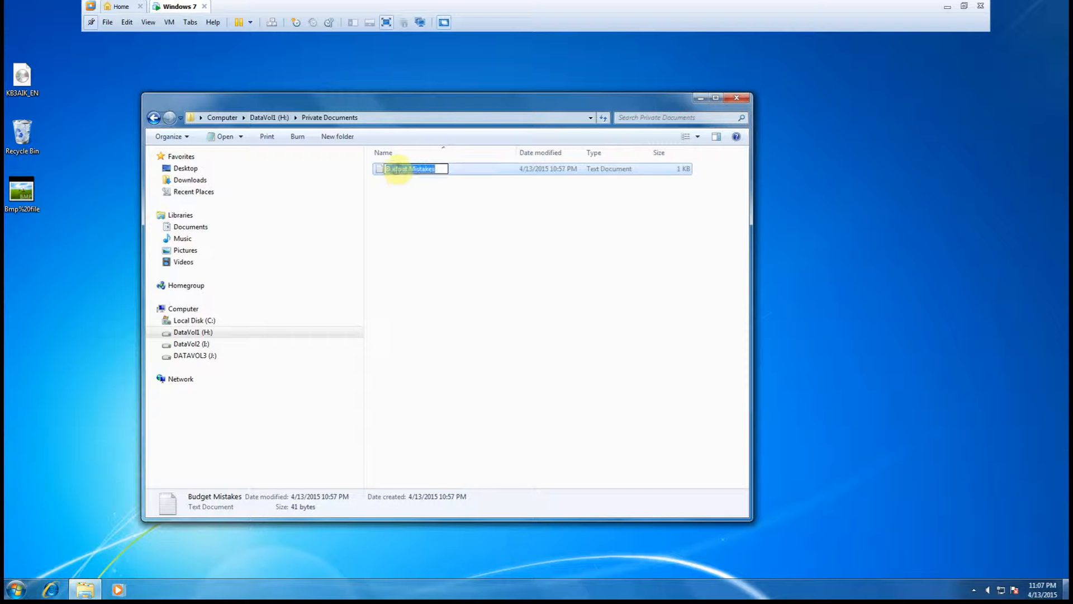
{"action": "right_click", "coordinate": [395, 172]}
{"action": "left_click", "coordinate": [377, 190]}
{"action": "right_click", "coordinate": [387, 175]}
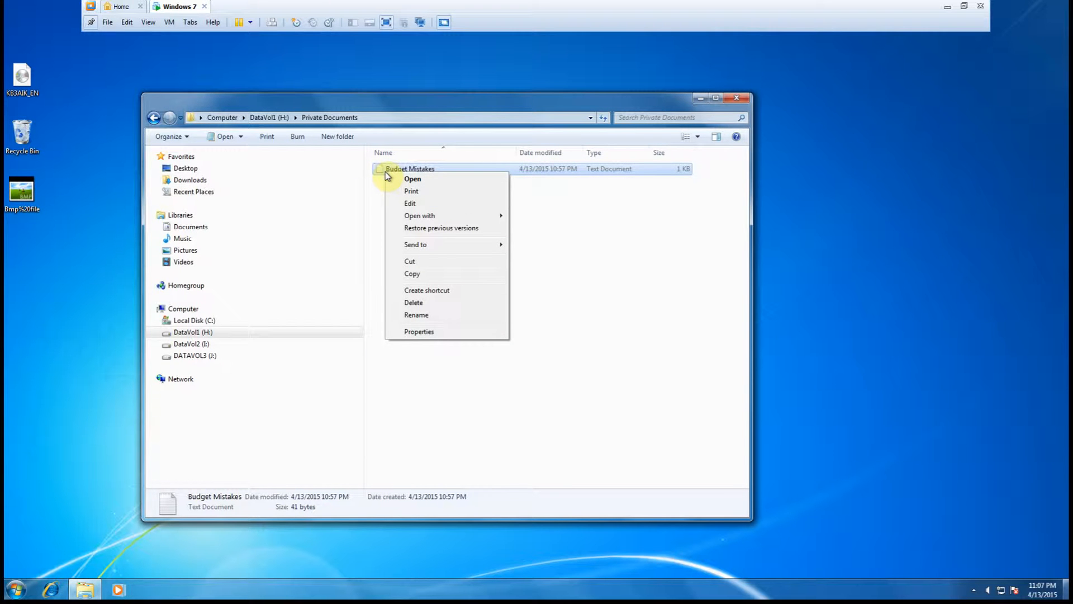
{"action": "left_click", "coordinate": [427, 332]}
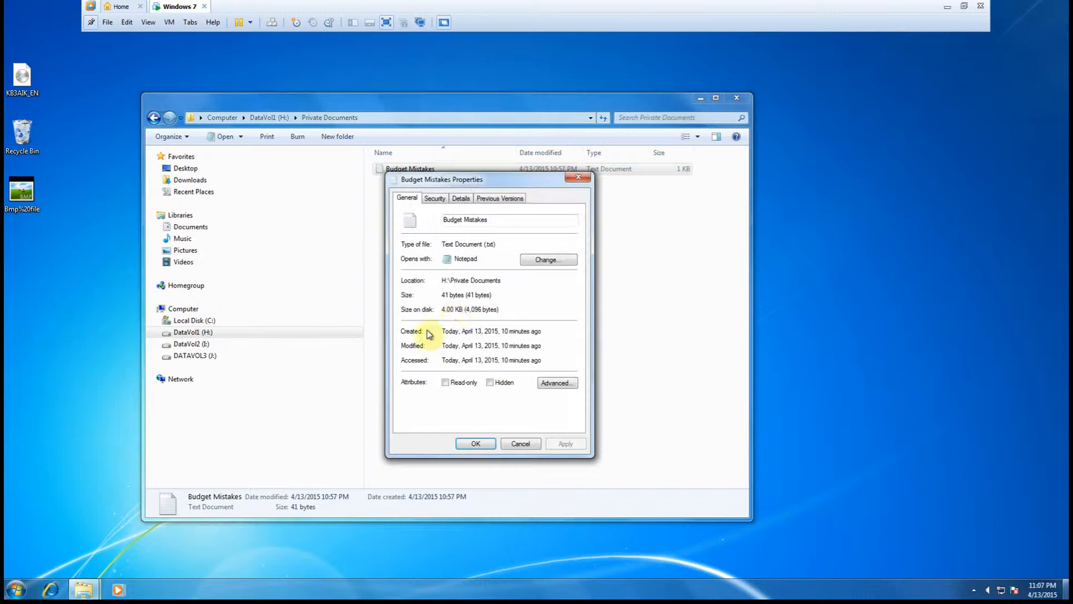
{"action": "left_click", "coordinate": [436, 198]}
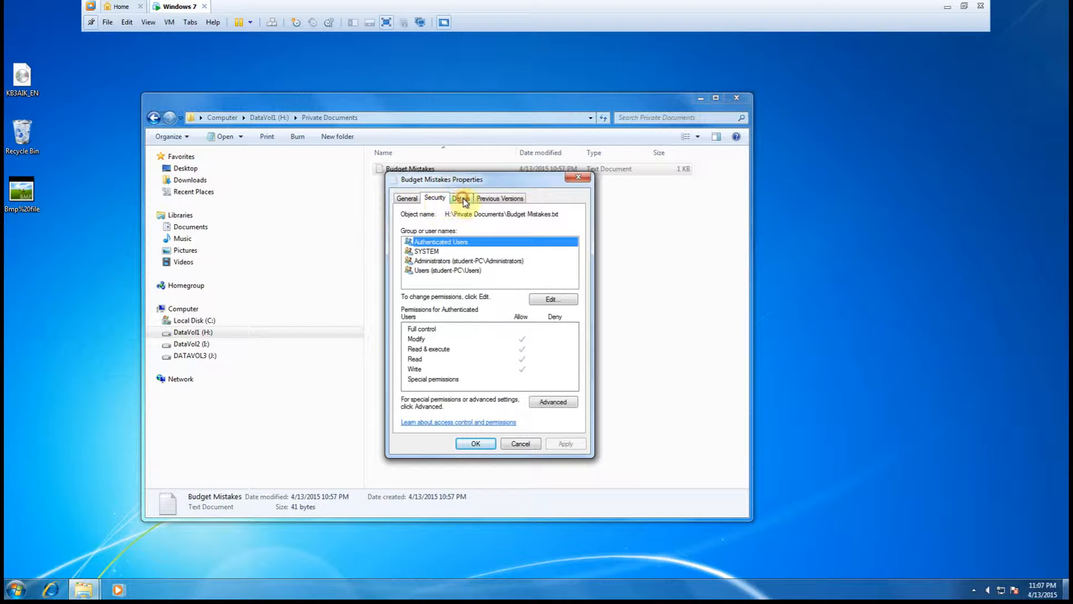
{"action": "left_click", "coordinate": [462, 200]}
{"action": "left_click", "coordinate": [499, 200]}
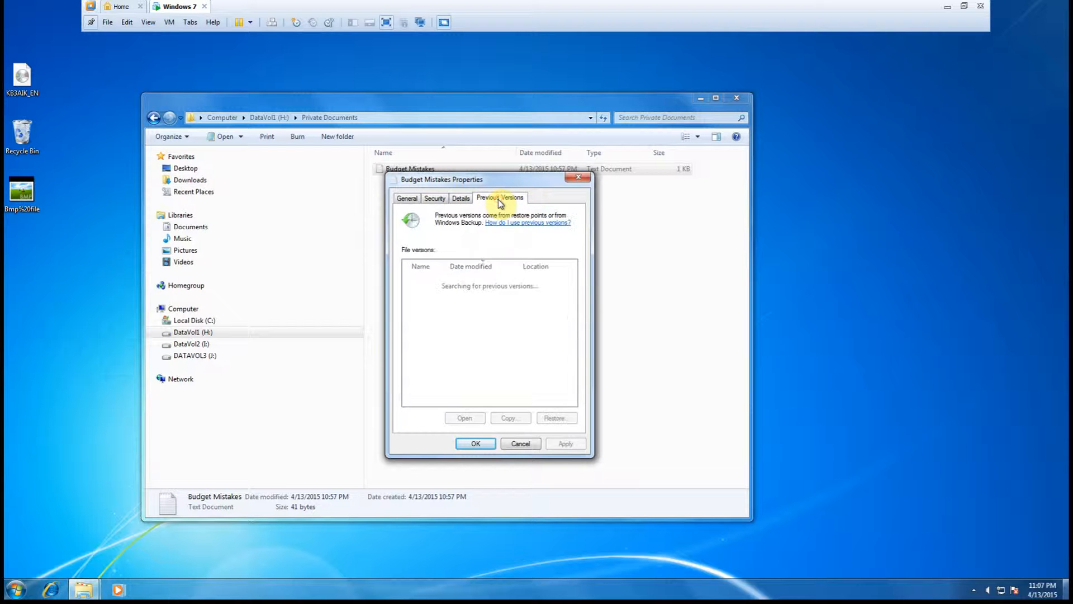
{"action": "left_click", "coordinate": [410, 201]}
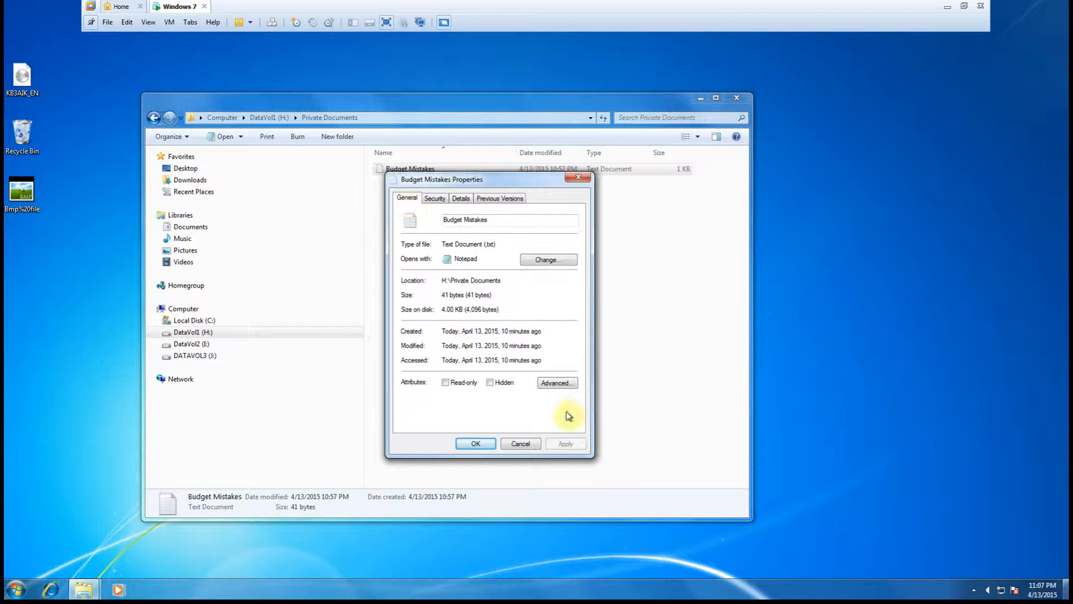
{"action": "left_click", "coordinate": [553, 384]}
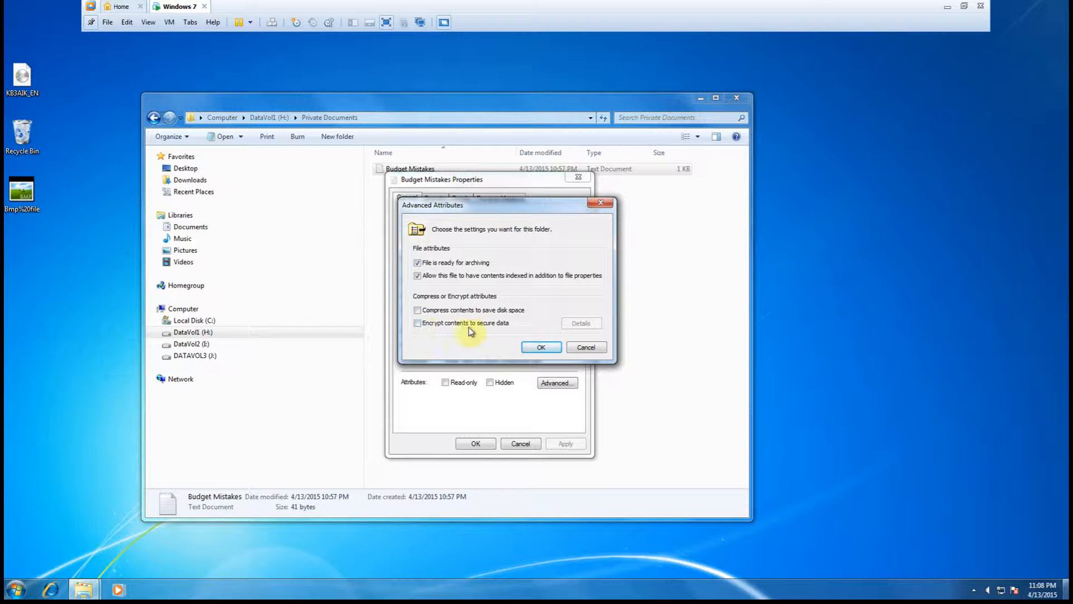
{"action": "left_click", "coordinate": [539, 347]}
{"action": "left_click", "coordinate": [476, 443]}
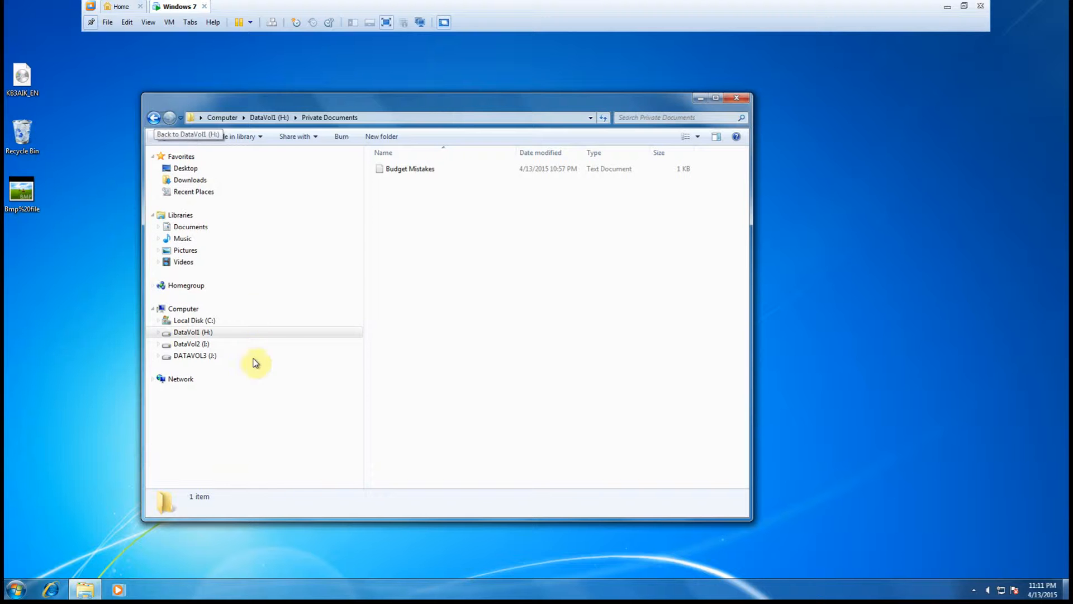
- Browse back to DataVol1 (H:) and its Private Documents folder in the navigation pane
{"action": "left_click", "coordinate": [154, 118]}
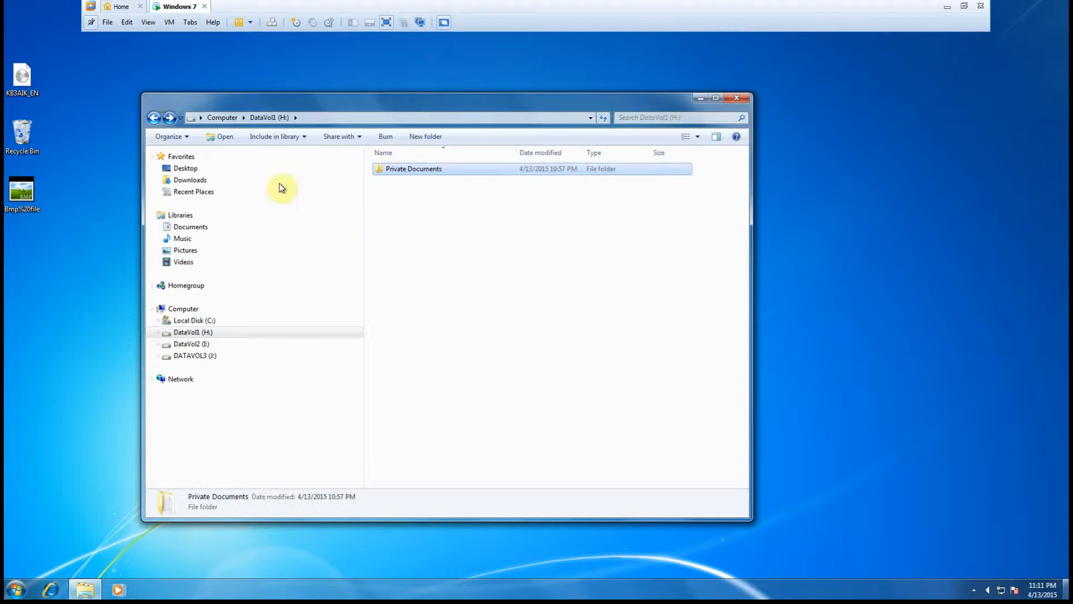
{"action": "left_click", "coordinate": [187, 333]}
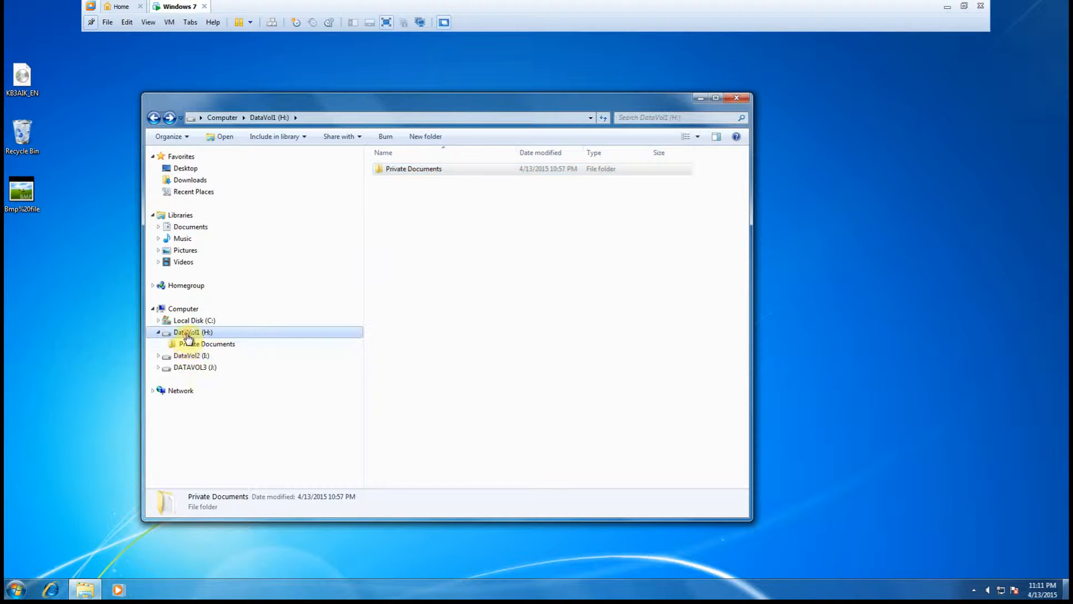
{"action": "left_click", "coordinate": [187, 345]}
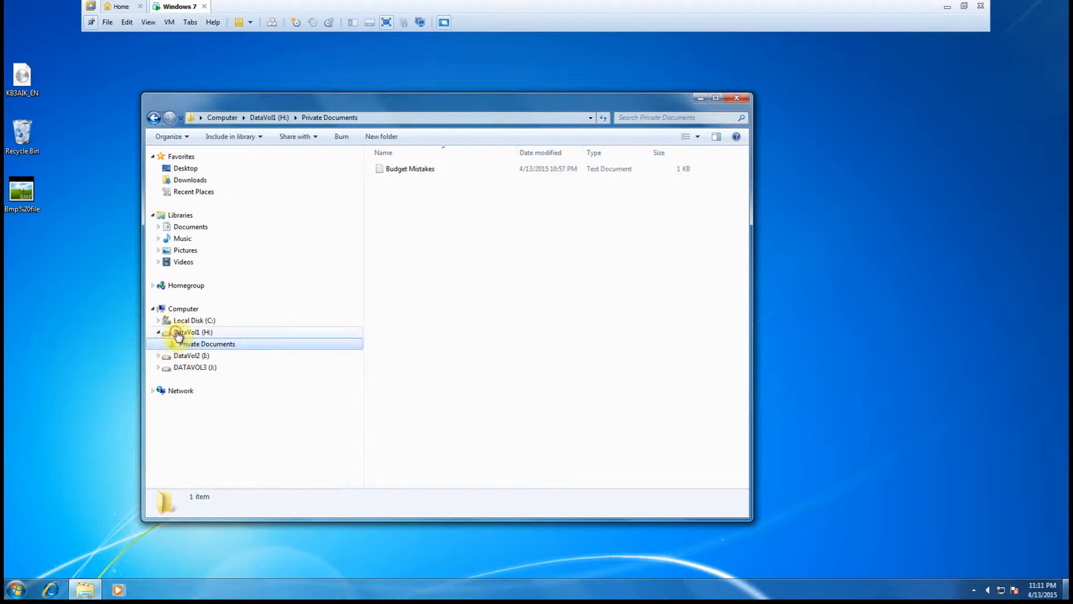
{"action": "left_click", "coordinate": [178, 333]}
{"action": "left_click", "coordinate": [447, 167]}
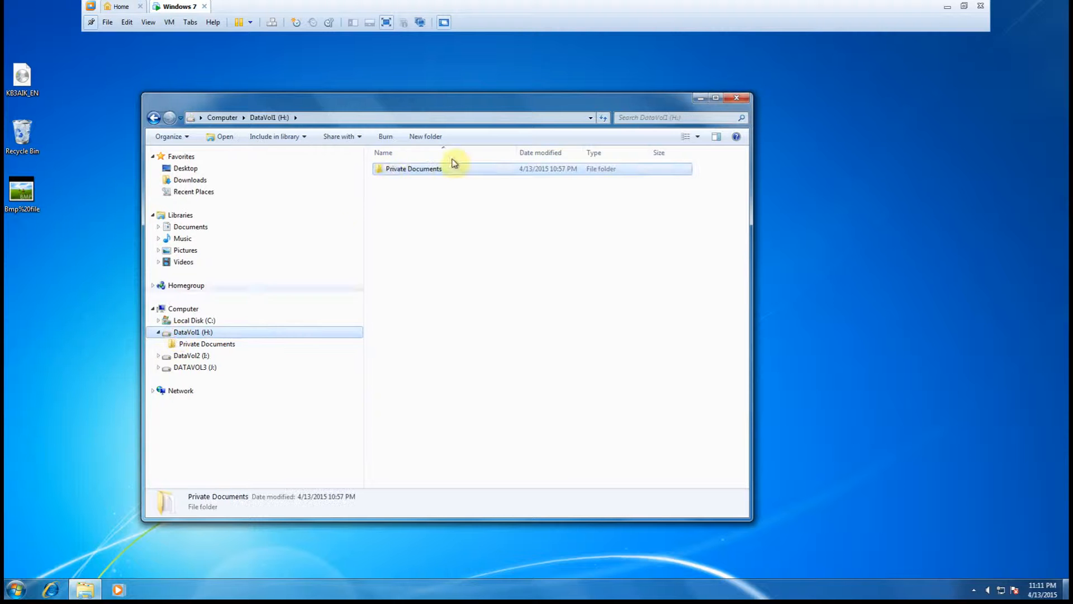
- Set the Private Documents folder to compress contents, applying the change to the folder, subfolders and files
{"action": "right_click", "coordinate": [390, 174]}
{"action": "left_click", "coordinate": [424, 336]}
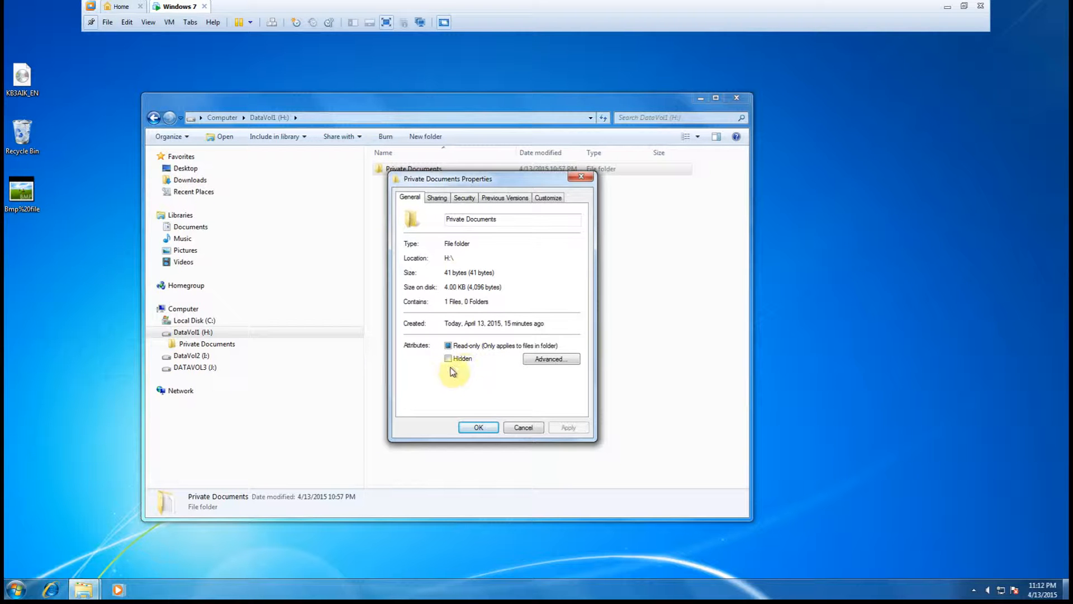
{"action": "left_click", "coordinate": [547, 366]}
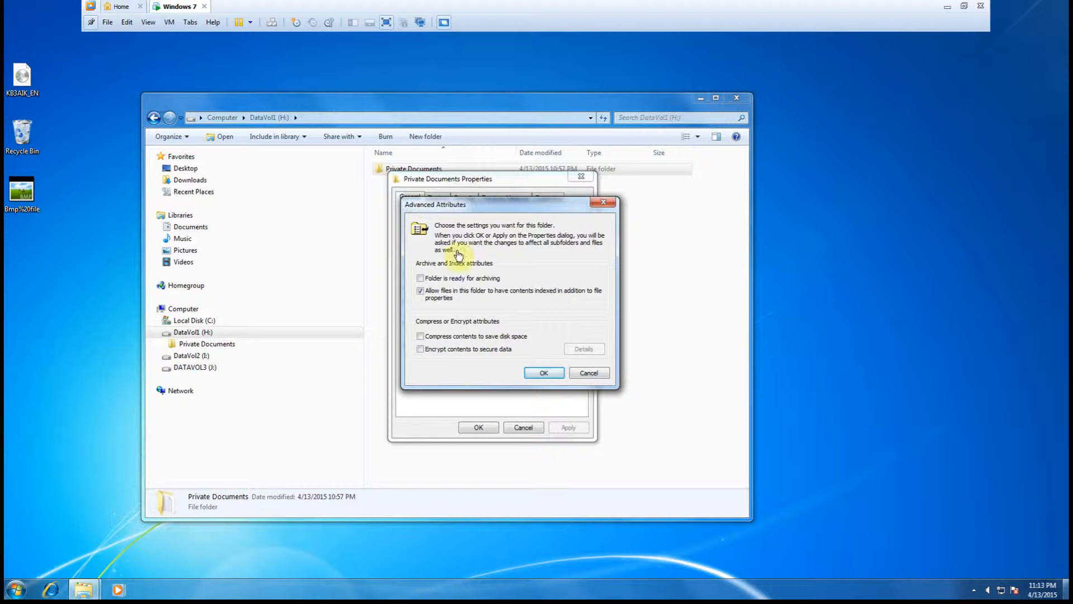
{"action": "left_click", "coordinate": [420, 337]}
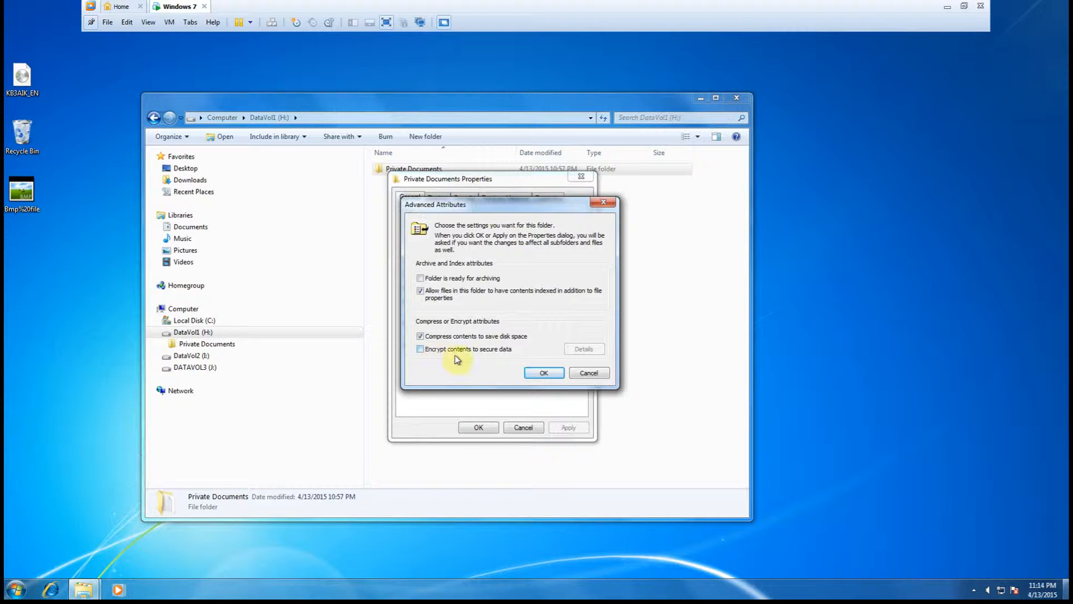
{"action": "left_click", "coordinate": [420, 349]}
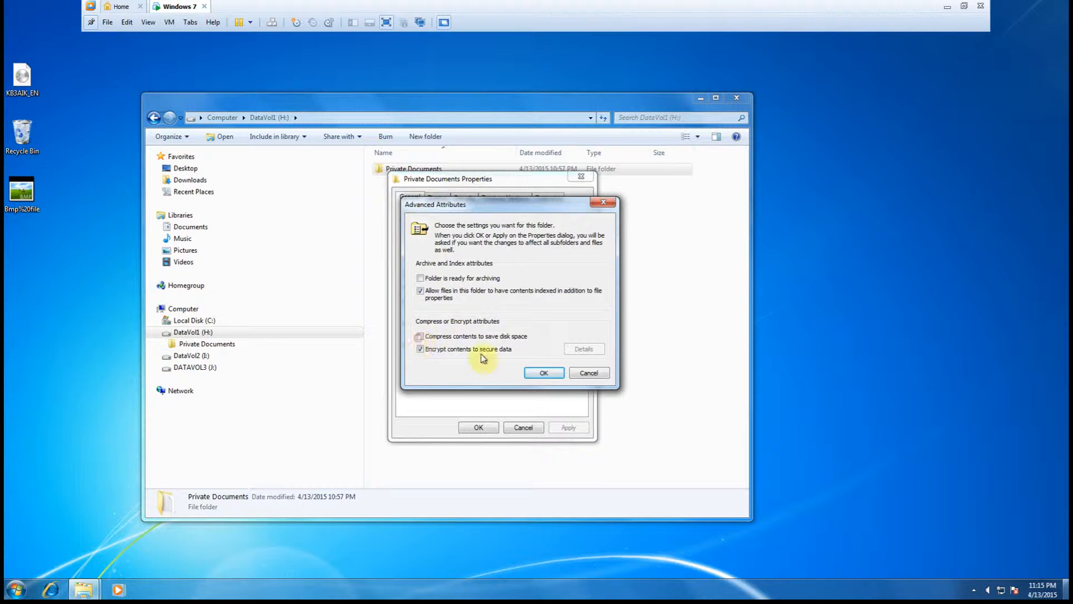
{"action": "left_click", "coordinate": [419, 336]}
{"action": "left_click", "coordinate": [540, 372]}
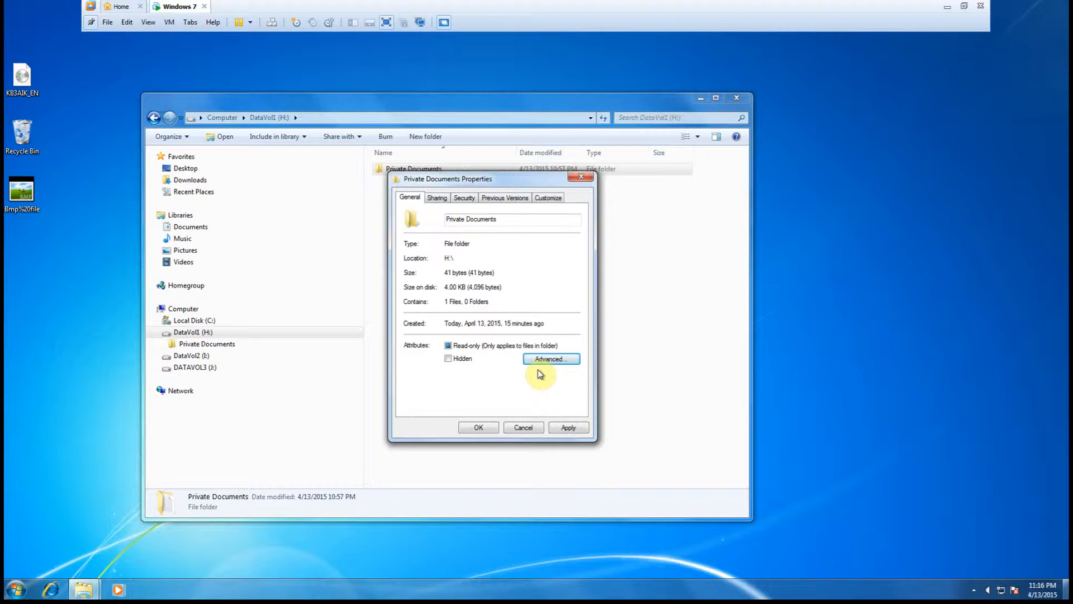
{"action": "left_click", "coordinate": [481, 427]}
{"action": "left_click", "coordinate": [485, 428]}
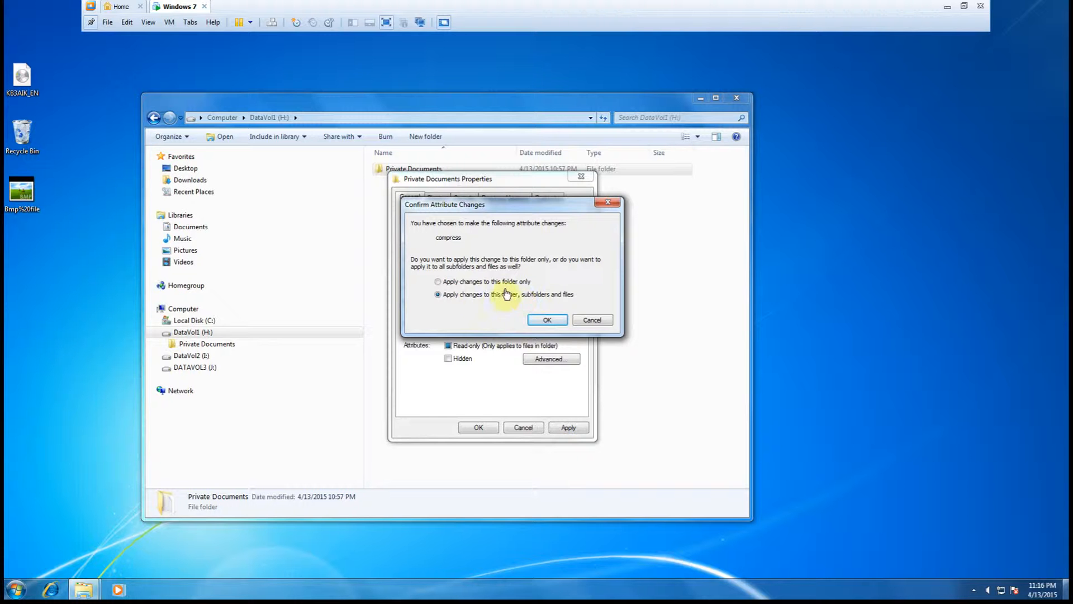
{"action": "left_click", "coordinate": [547, 321]}
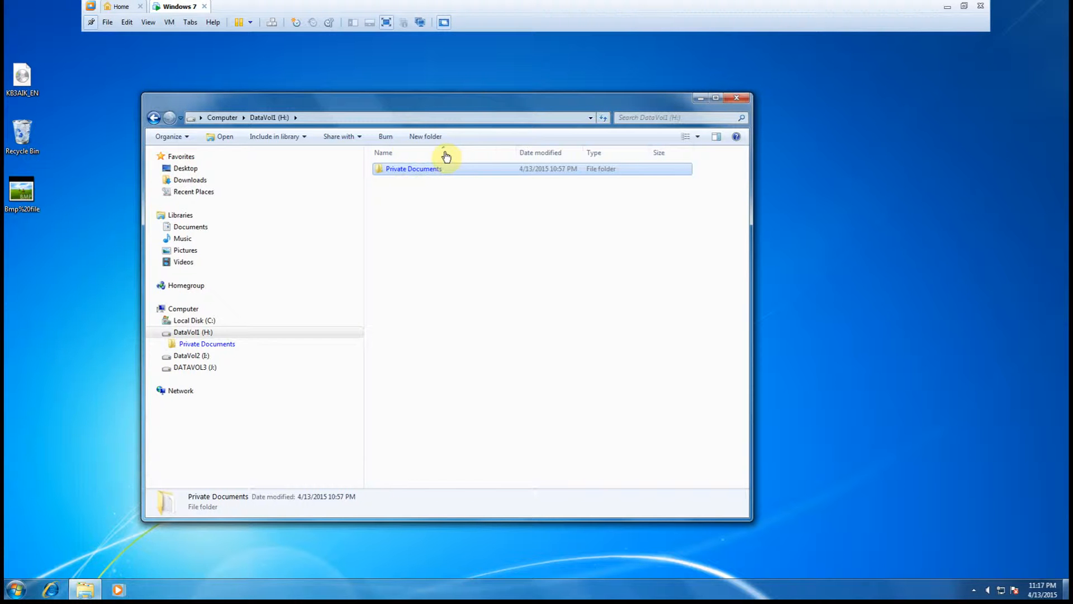
- Open the Private Documents folder to view its compressed contents
{"action": "left_click", "coordinate": [400, 170]}
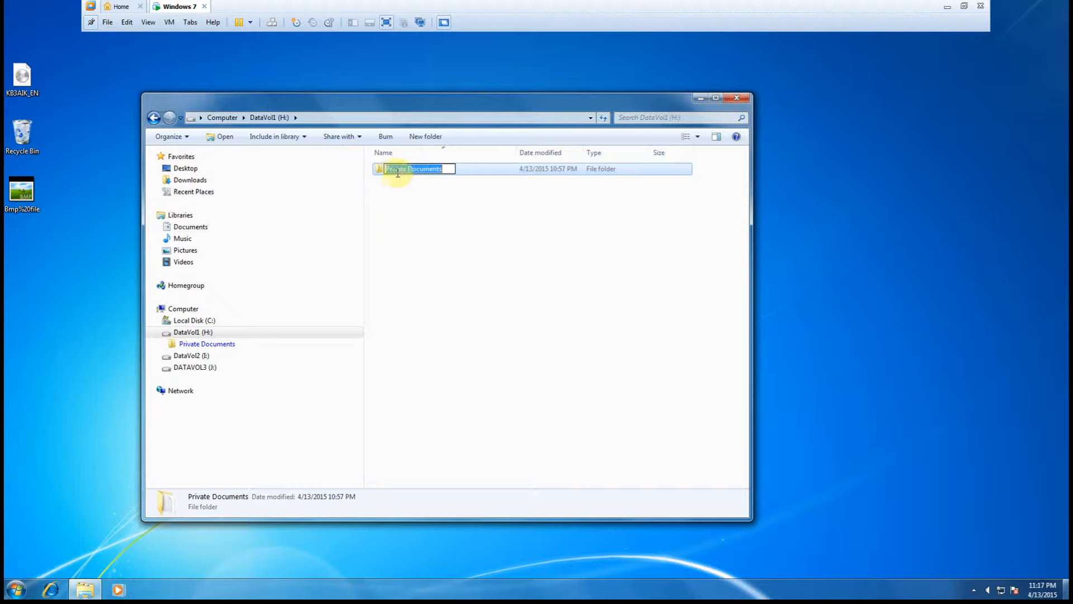
{"action": "left_click", "coordinate": [378, 174]}
{"action": "double_click", "coordinate": [380, 175]}
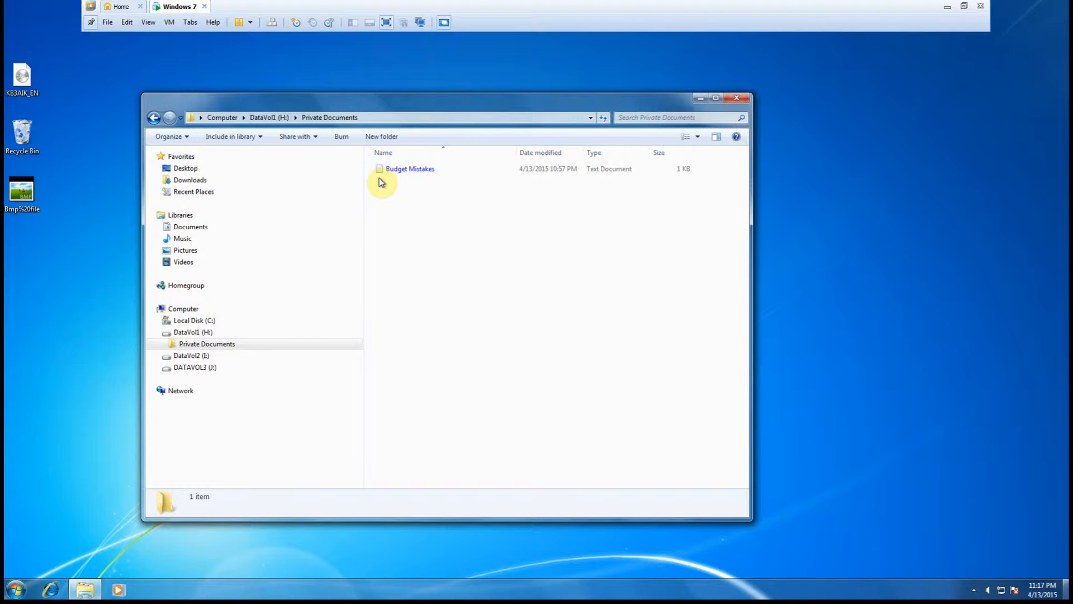
- Open Budget Mistakes' properties and its advanced attributes, then close both dialogs without changes
{"action": "right_click", "coordinate": [401, 169]}
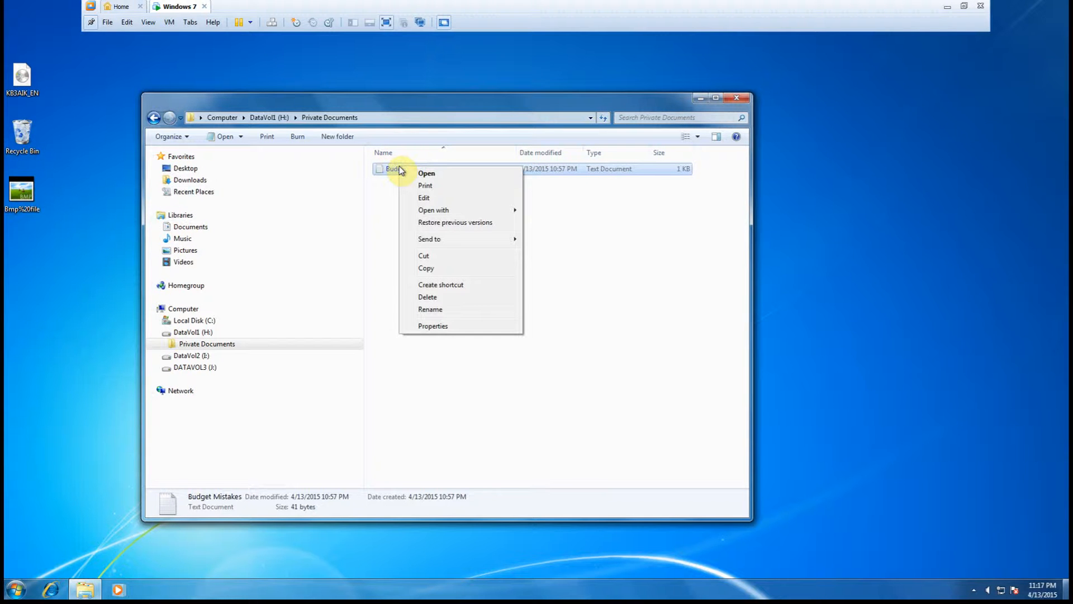
{"action": "left_click", "coordinate": [444, 327]}
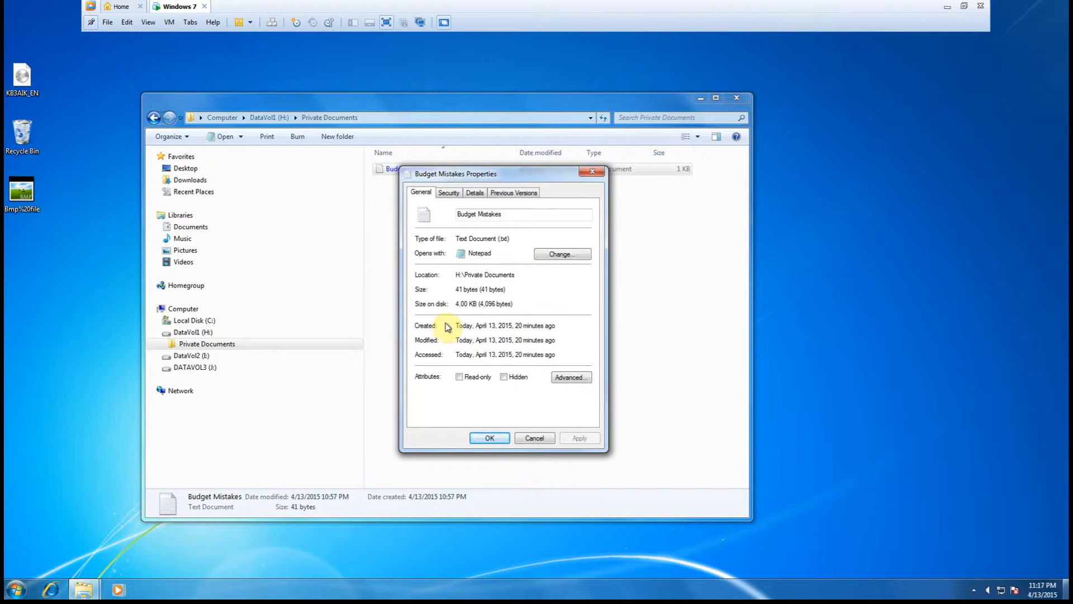
{"action": "left_click", "coordinate": [570, 379]}
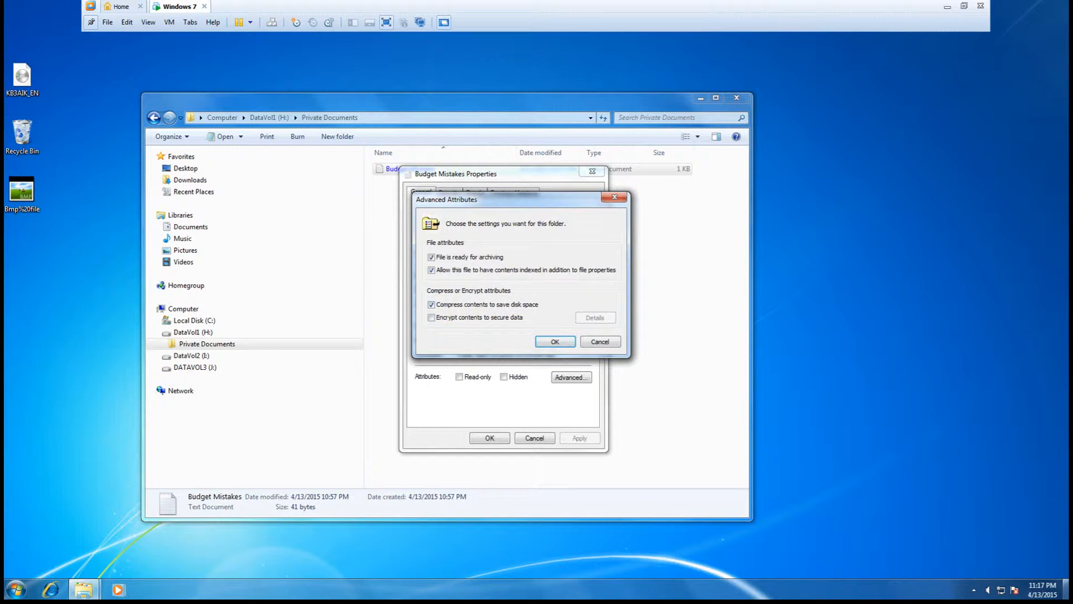
{"action": "left_click", "coordinate": [604, 345]}
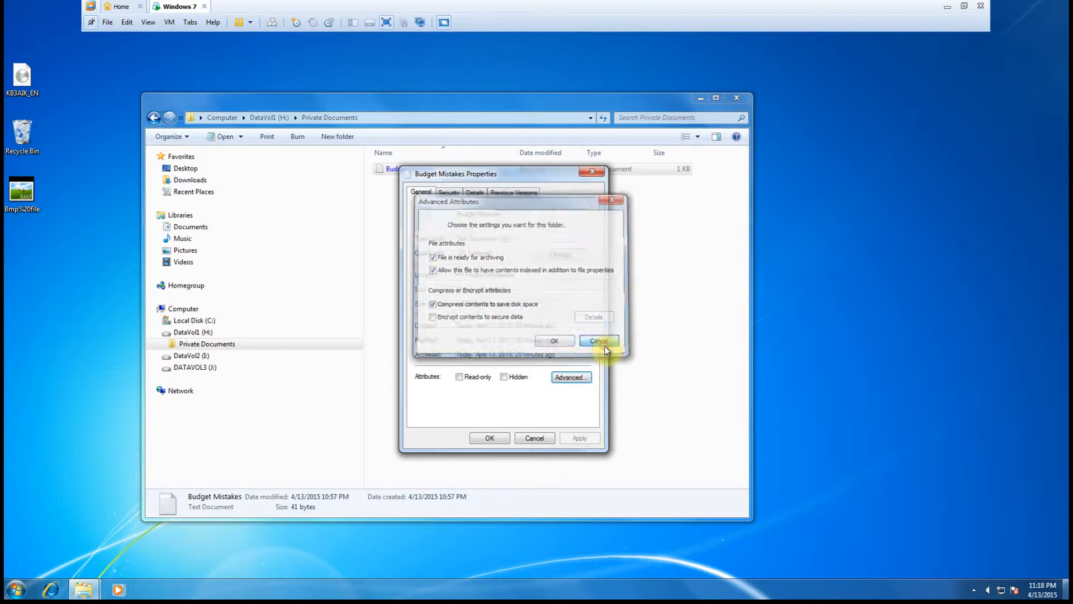
{"action": "left_click", "coordinate": [533, 439]}
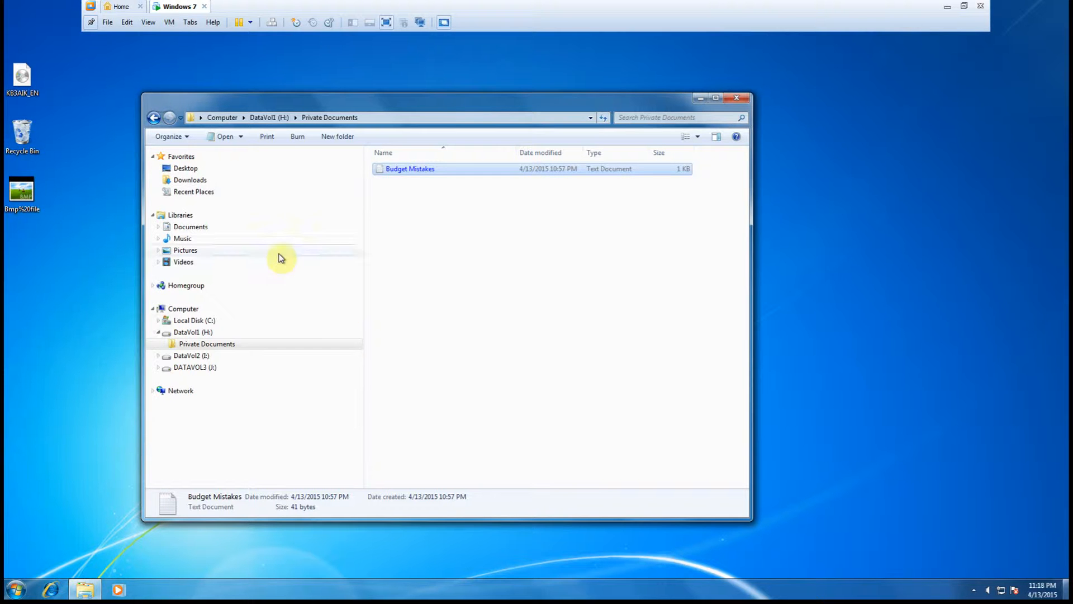
- Create a new folder named Public Documents at the root of DataVol1 (H:)
{"action": "left_click", "coordinate": [183, 332]}
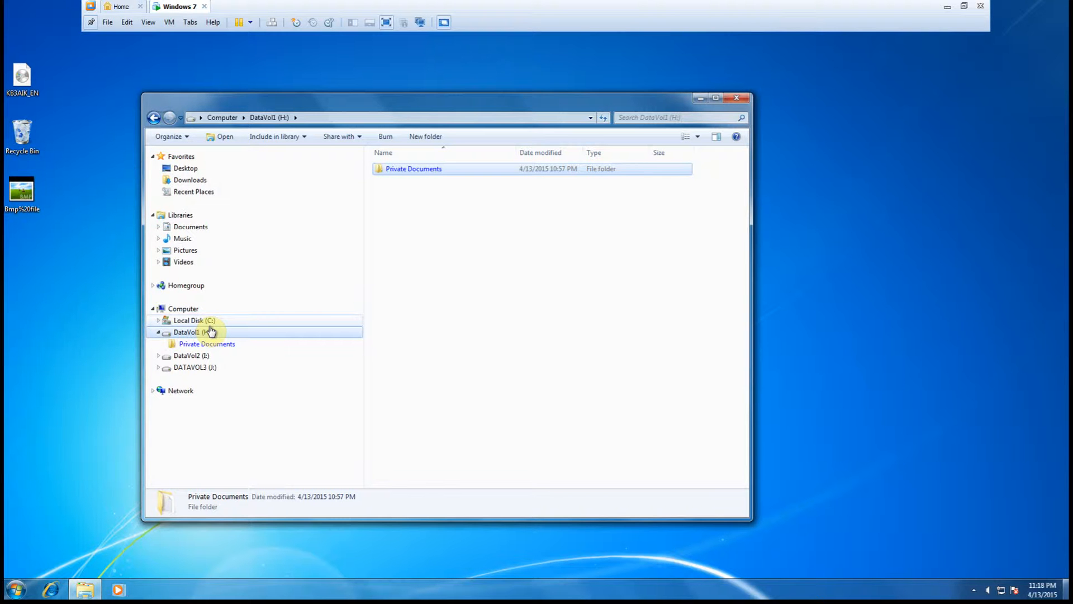
{"action": "left_click", "coordinate": [394, 199]}
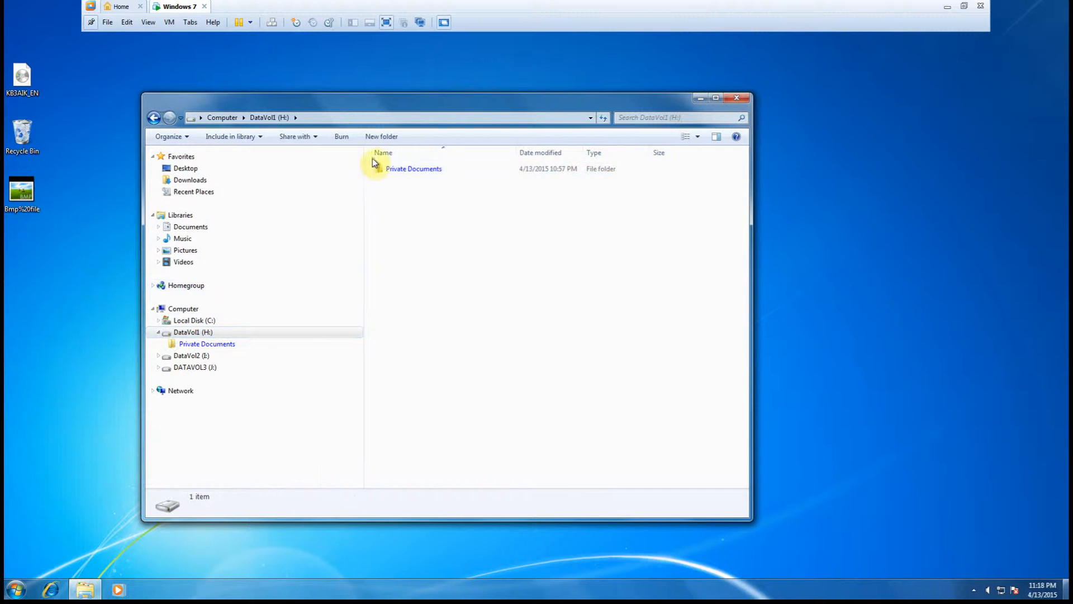
{"action": "left_click", "coordinate": [372, 139]}
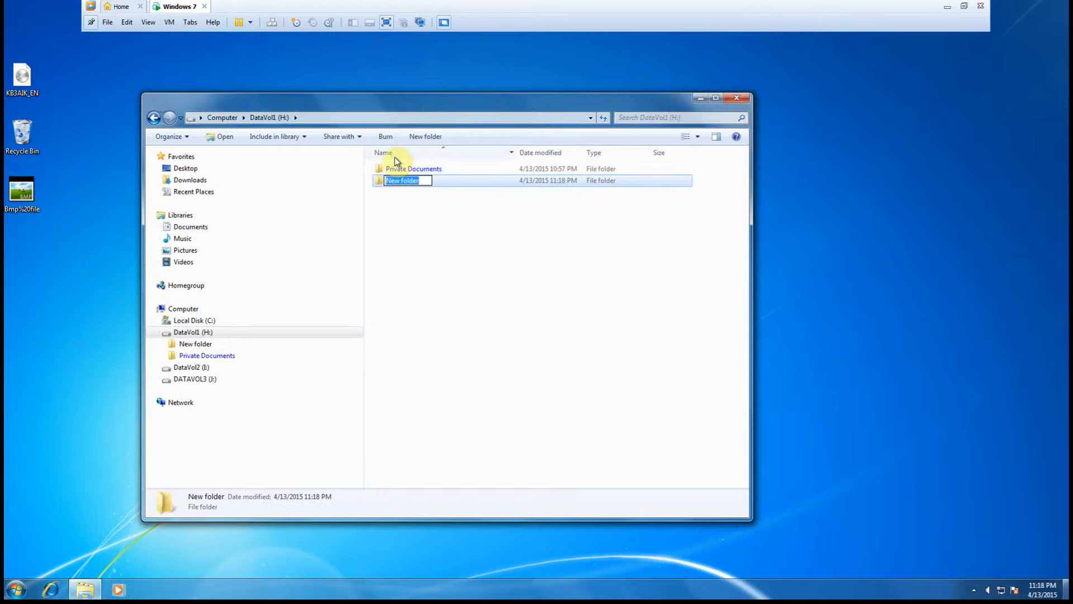
{"action": "type", "text": "Public Documents"}
{"action": "left_click", "coordinate": [448, 239]}
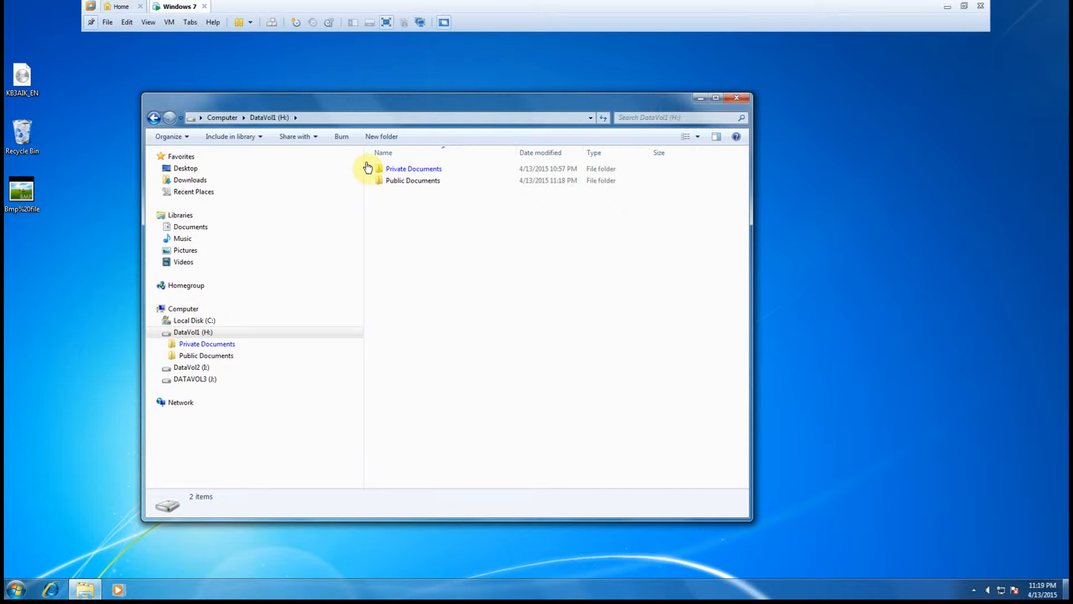
- Open Public Documents and create a new text document named Holiday Schedule inside it
{"action": "left_click", "coordinate": [391, 181]}
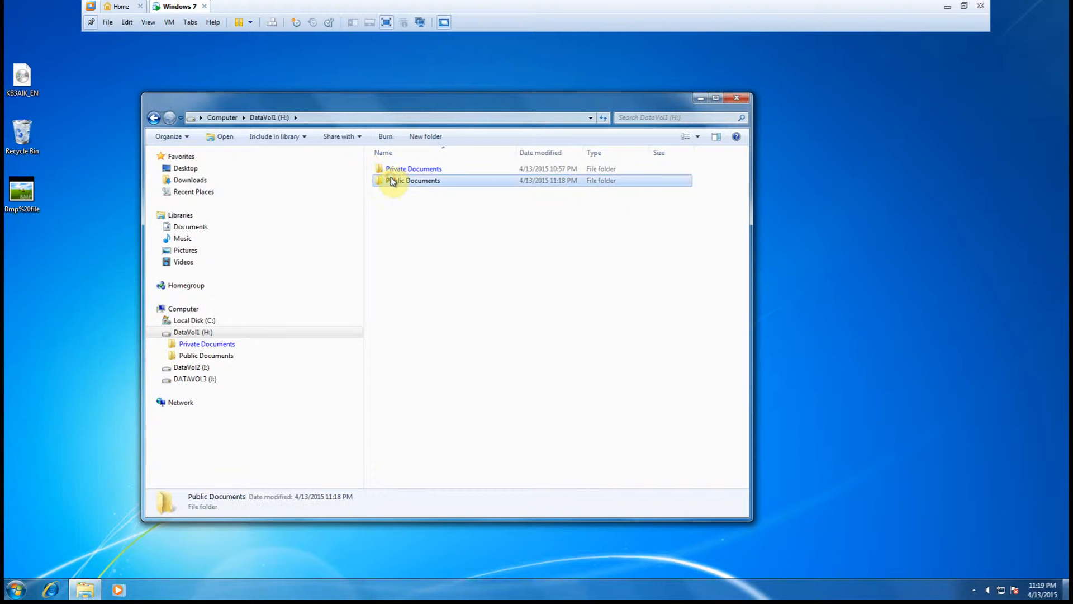
{"action": "double_click", "coordinate": [380, 180]}
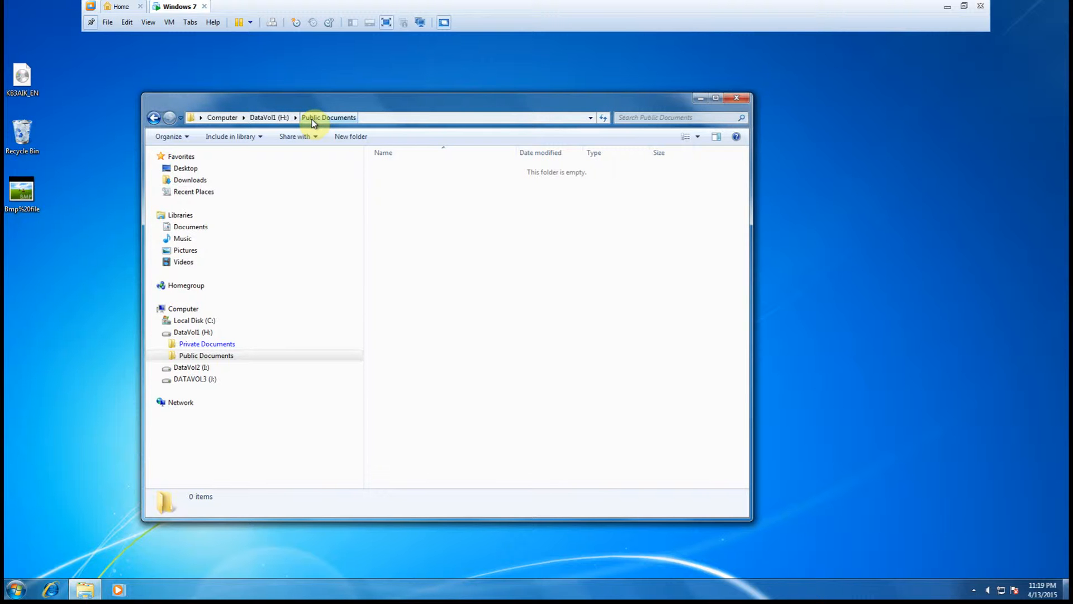
{"action": "left_click", "coordinate": [153, 117]}
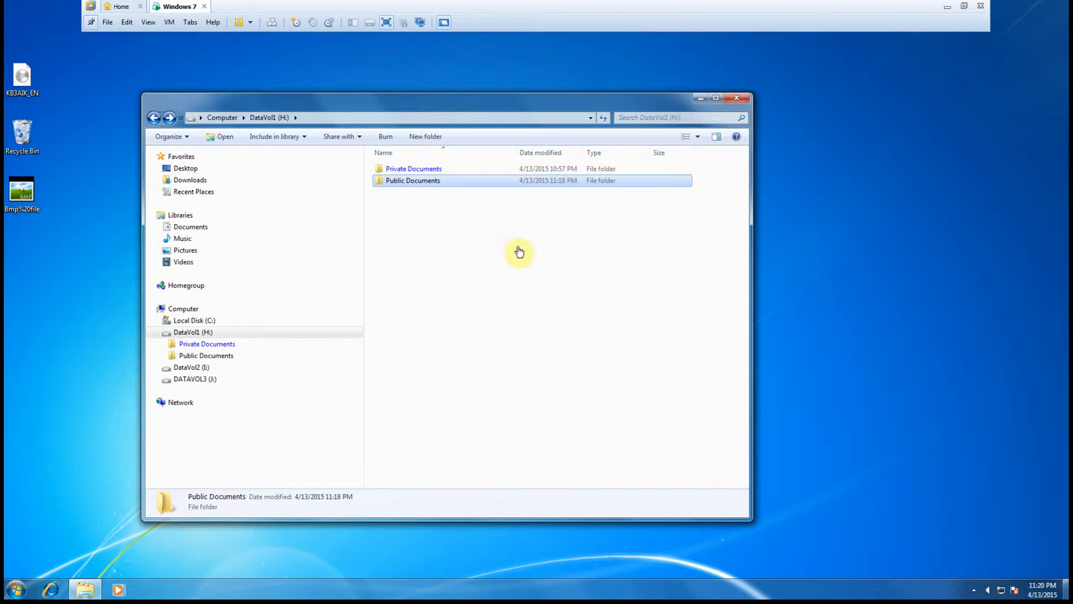
{"action": "double_click", "coordinate": [380, 183]}
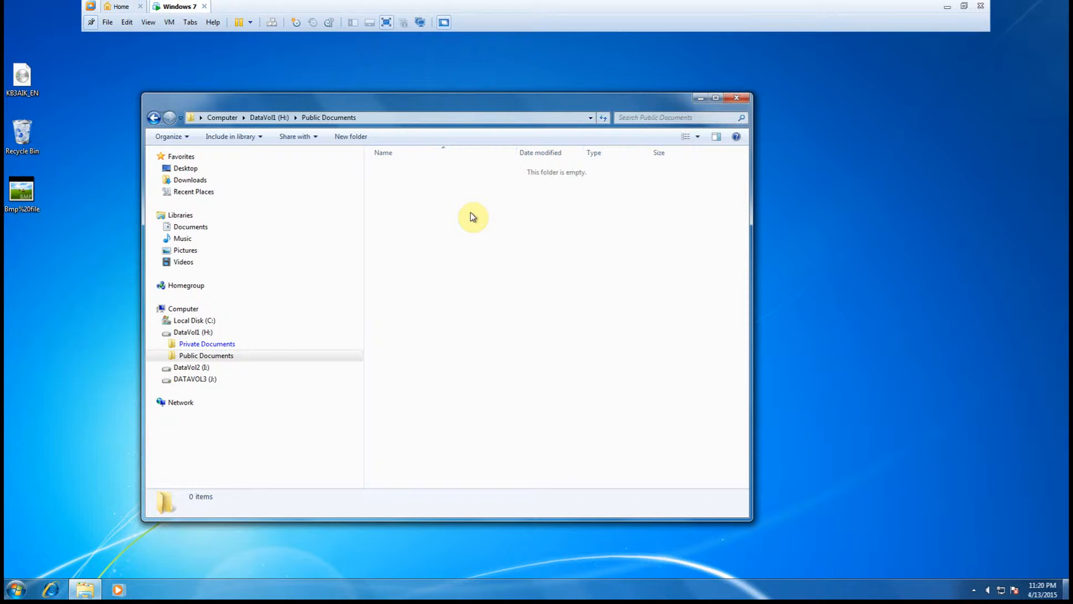
{"action": "right_click", "coordinate": [410, 209]}
{"action": "mouse_move", "coordinate": [455, 346]}
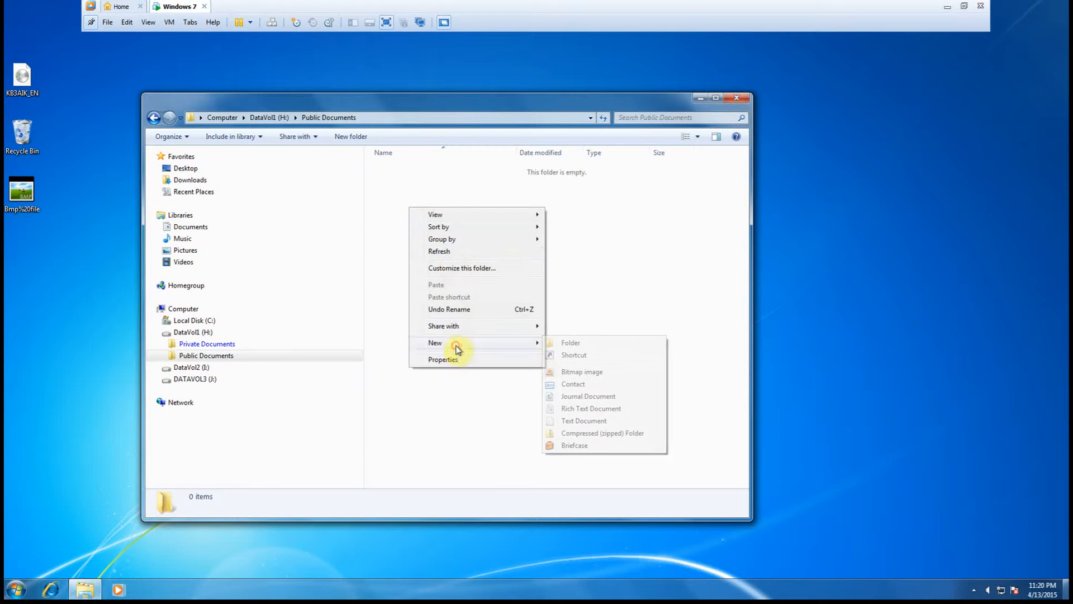
{"action": "left_click", "coordinate": [574, 421]}
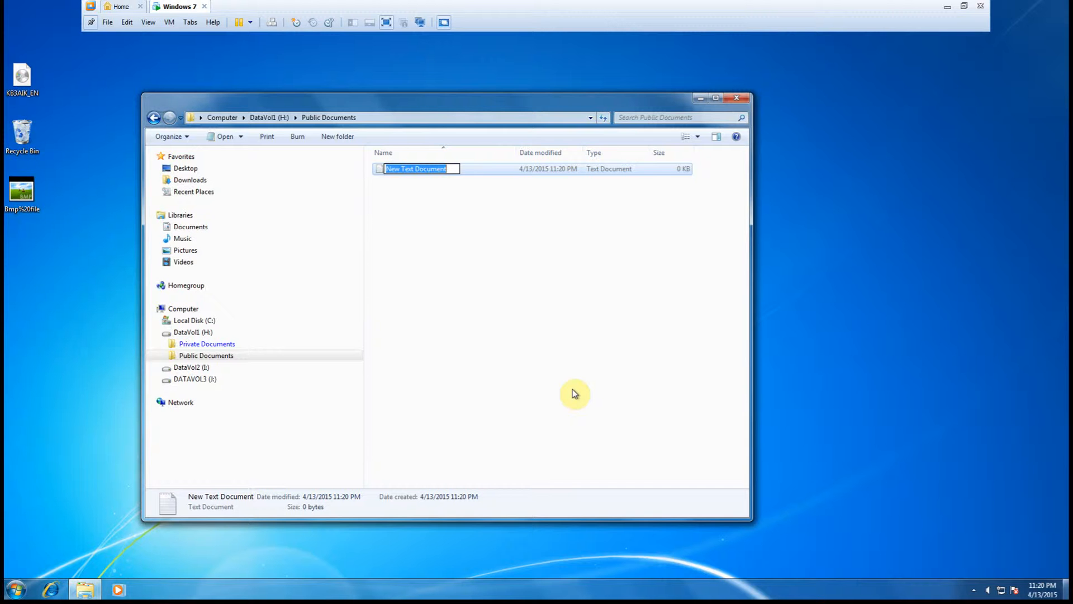
{"action": "type", "text": "Holid"}
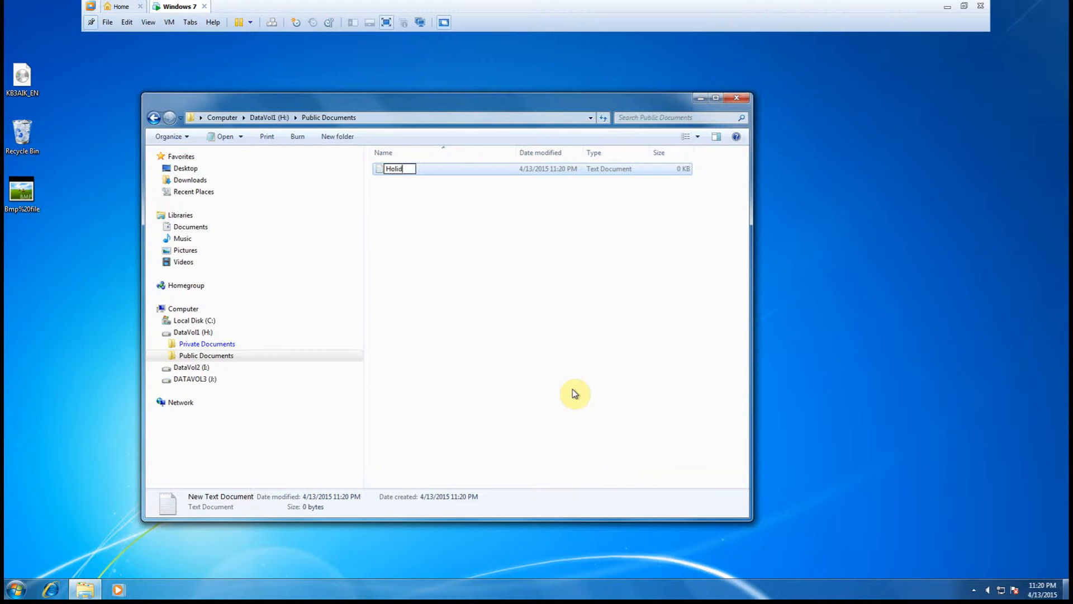
{"action": "type", "text": "ay Schedule"}
{"action": "left_click", "coordinate": [511, 329]}
- Open Holiday Schedule in Notepad and write "Here is our Holiday Schedule."
{"action": "left_click", "coordinate": [381, 168]}
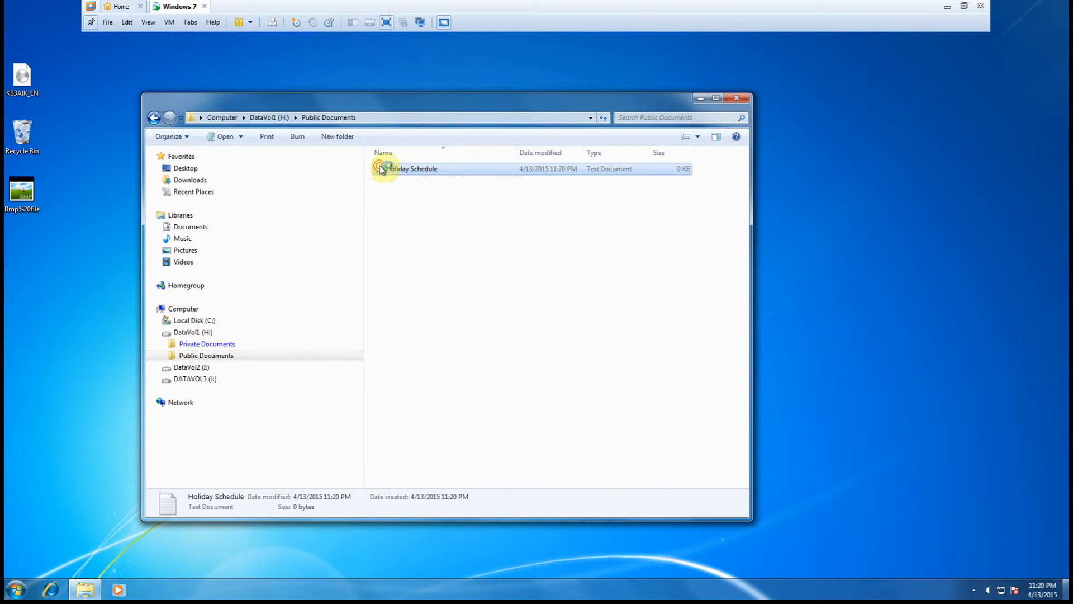
{"action": "double_click", "coordinate": [381, 168]}
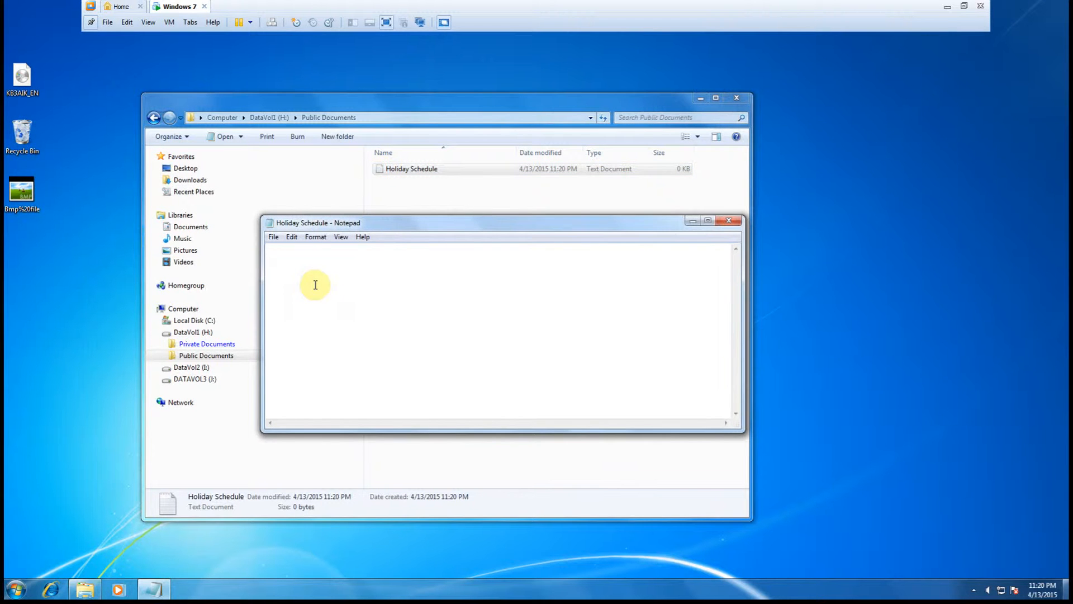
{"action": "type", "text": "her"}
{"action": "key", "text": "BackSpace"}
{"action": "key", "text": "BackSpace"}
{"action": "key", "text": "BackSpace"}
{"action": "type", "text": "Here is my Holi"}
{"action": "key", "text": "BackSpace"}
{"action": "key", "text": "BackSpace"}
{"action": "key", "text": "BackSpace"}
{"action": "key", "text": "BackSpace"}
{"action": "key", "text": "BackSpace"}
{"action": "key", "text": "BackSpace"}
{"action": "key", "text": "BackSpace"}
{"action": "key", "text": "BackSpace"}
{"action": "type", "text": "our Hol"}
{"action": "key", "text": "BackSpace"}
{"action": "type", "text": "liday Schedule"}
- Save the Holiday Schedule document and exit Notepad
{"action": "left_click", "coordinate": [274, 237]}
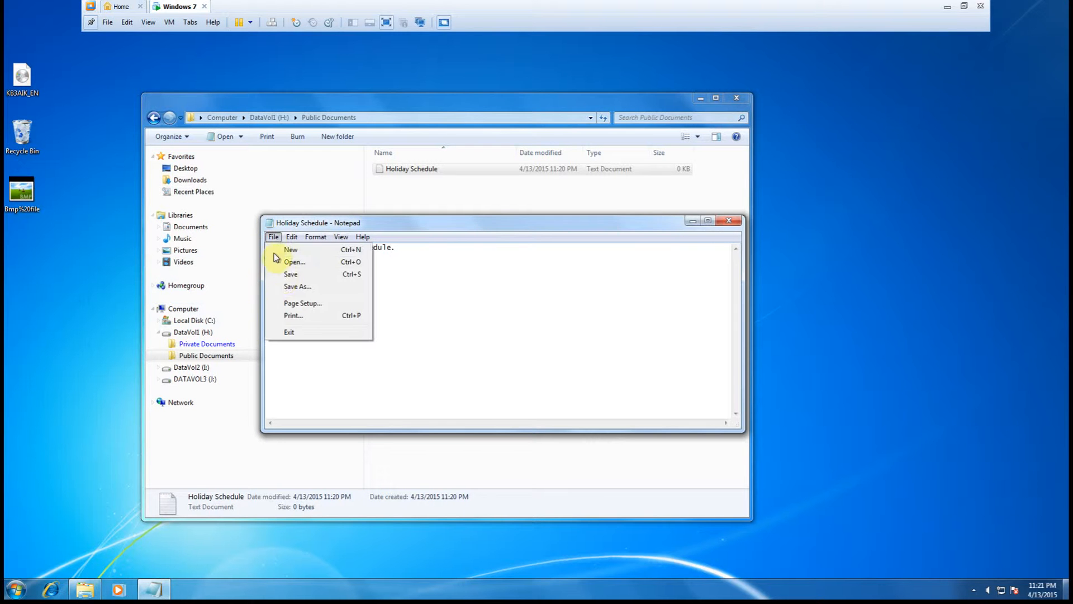
{"action": "left_click", "coordinate": [287, 275]}
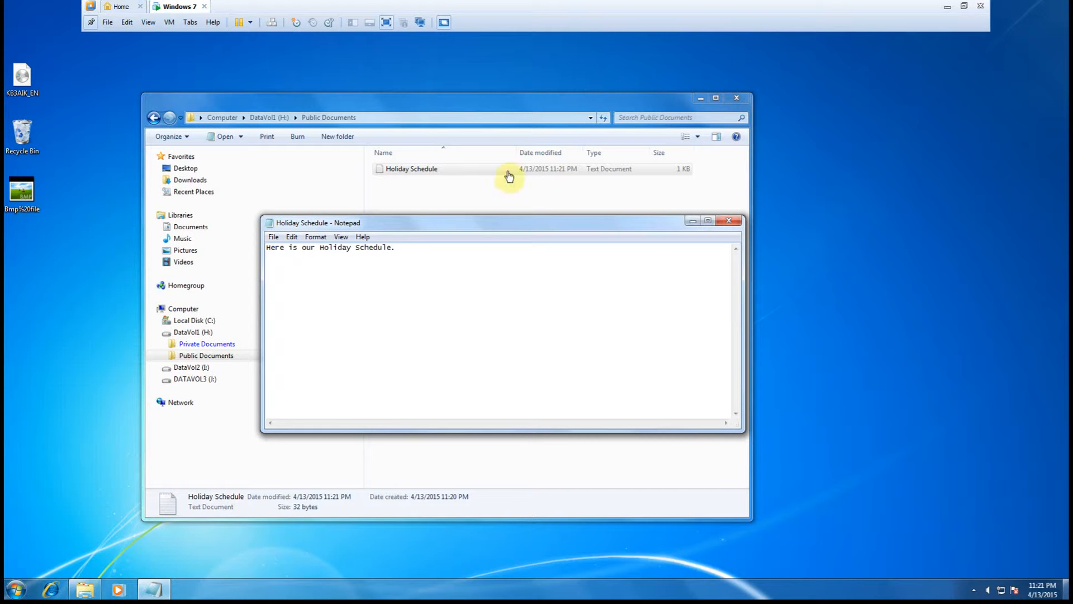
{"action": "left_click", "coordinate": [274, 239]}
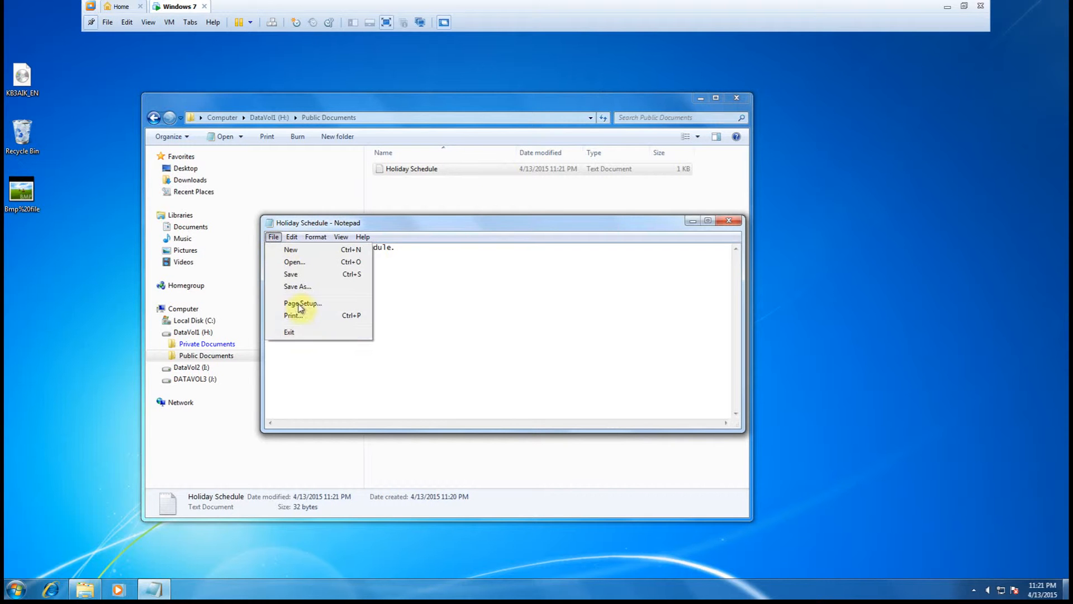
{"action": "left_click", "coordinate": [291, 335]}
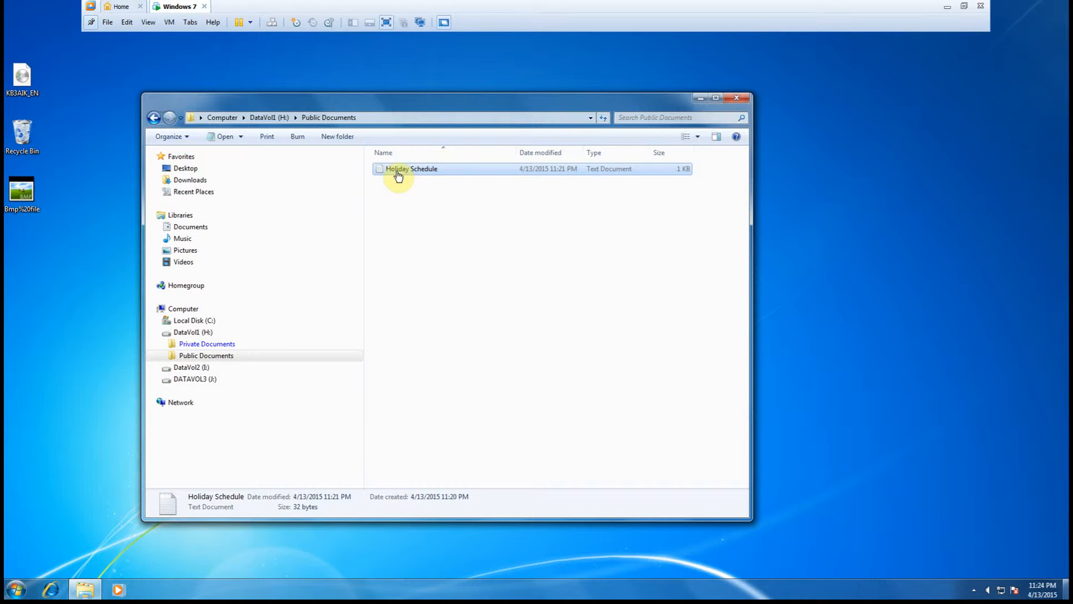
- Move Holiday Schedule from Public Documents into the Private Documents folder by cutting and pasting it
{"action": "left_click", "coordinate": [398, 207]}
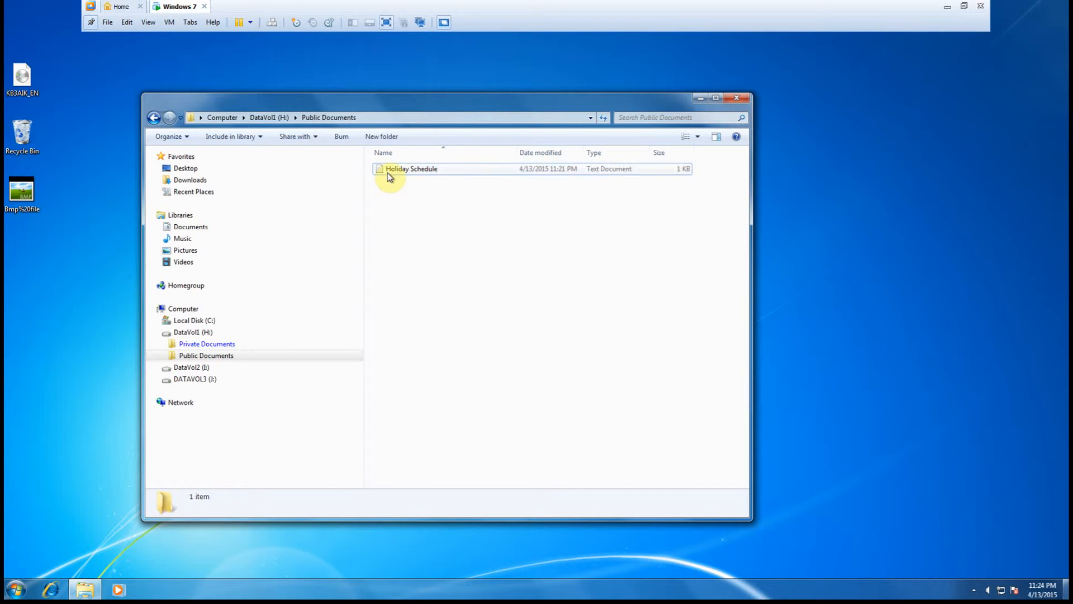
{"action": "right_click", "coordinate": [388, 175]}
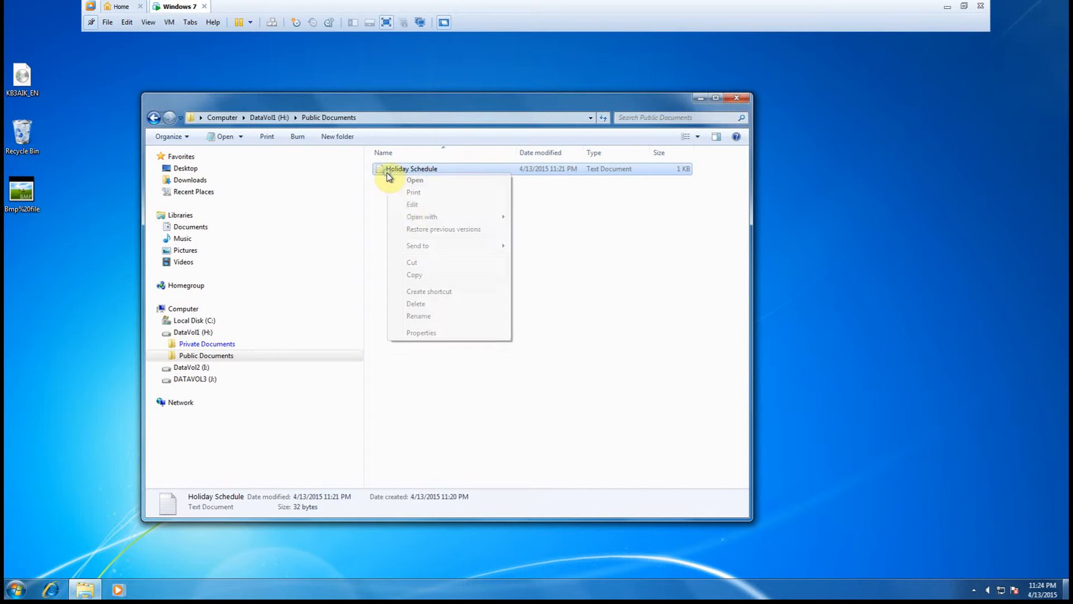
{"action": "left_click", "coordinate": [431, 265]}
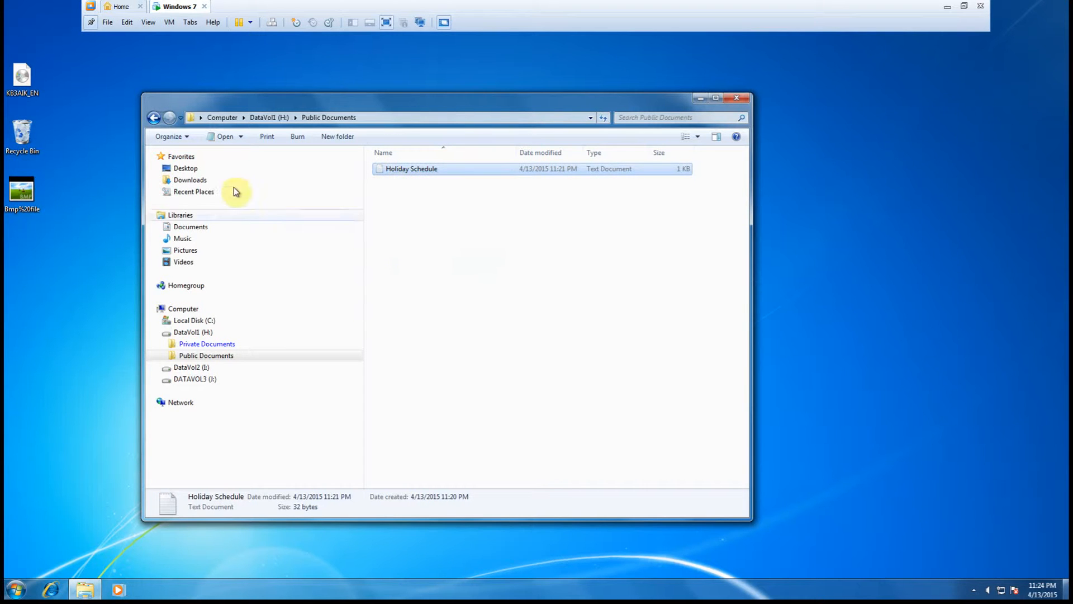
{"action": "left_click", "coordinate": [195, 345]}
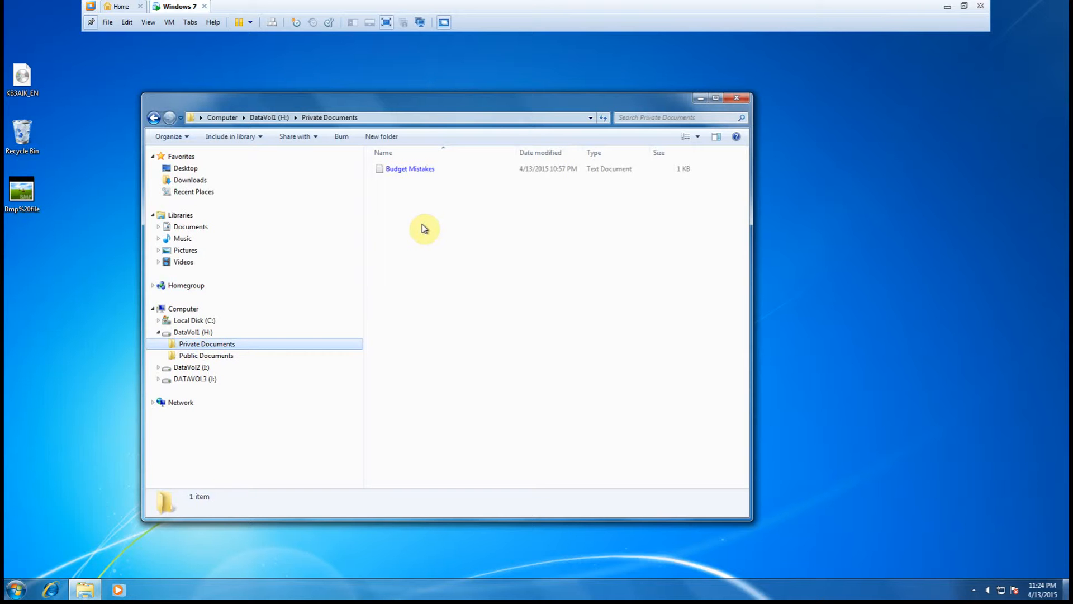
{"action": "right_click", "coordinate": [408, 219]}
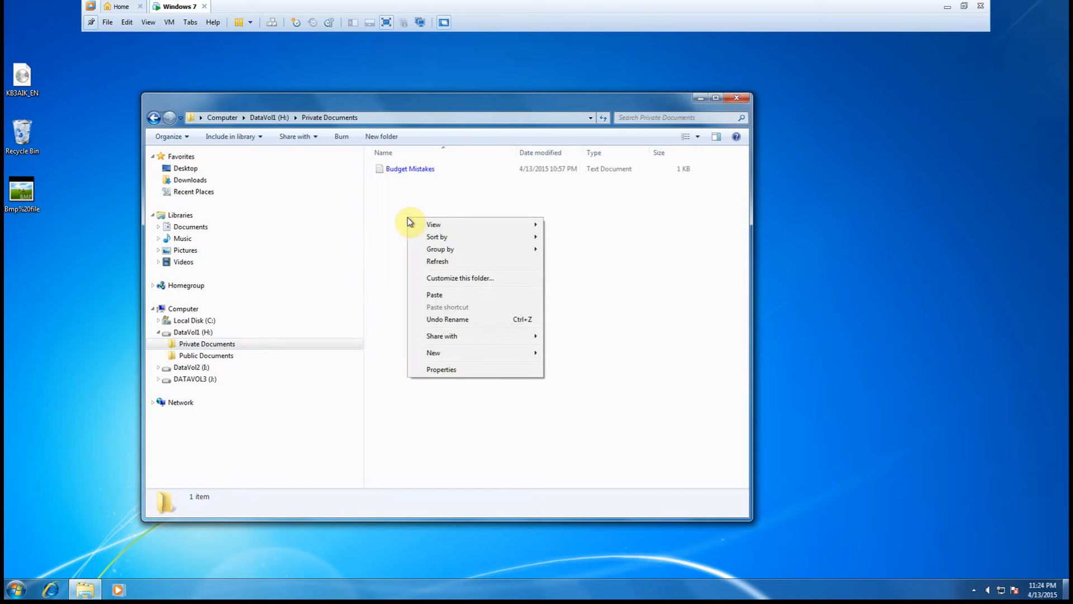
{"action": "left_click", "coordinate": [447, 295]}
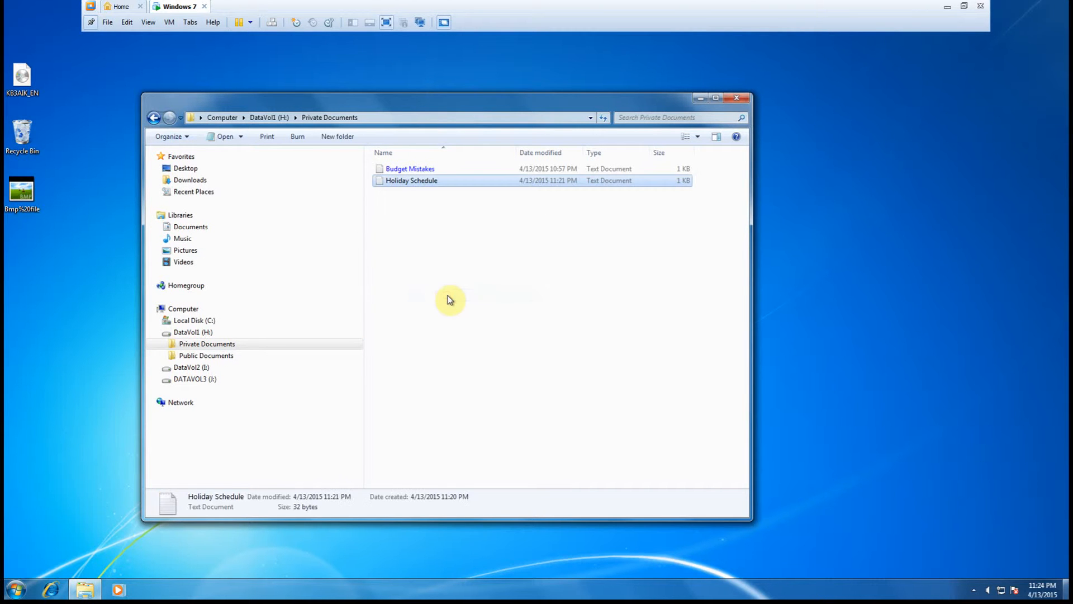
{"action": "left_click", "coordinate": [431, 248]}
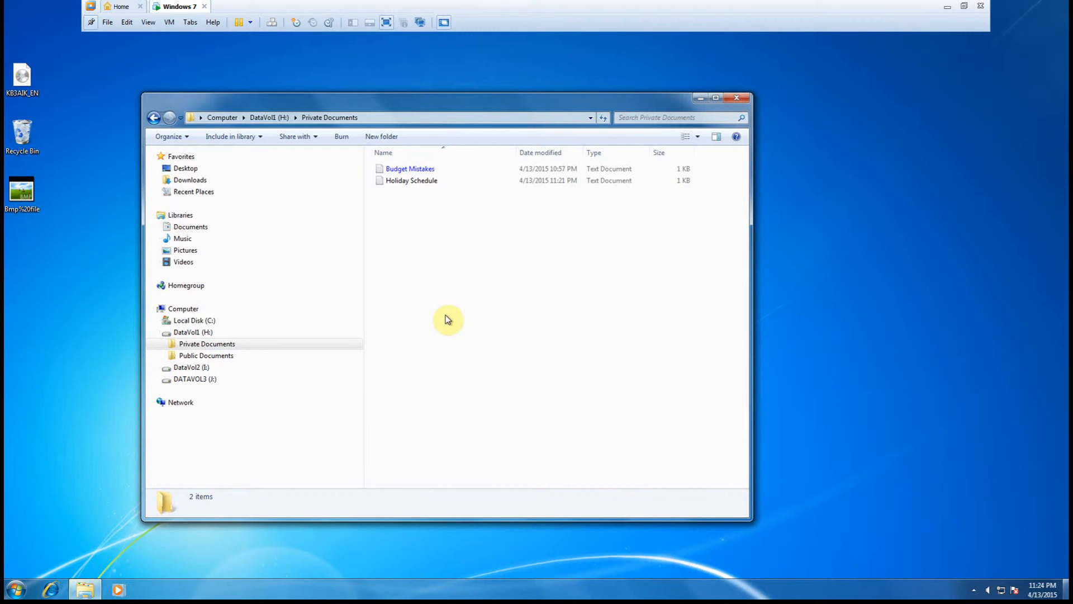
- Return to Private Documents and create a new text document named Budget Ideas
{"action": "left_click", "coordinate": [200, 345]}
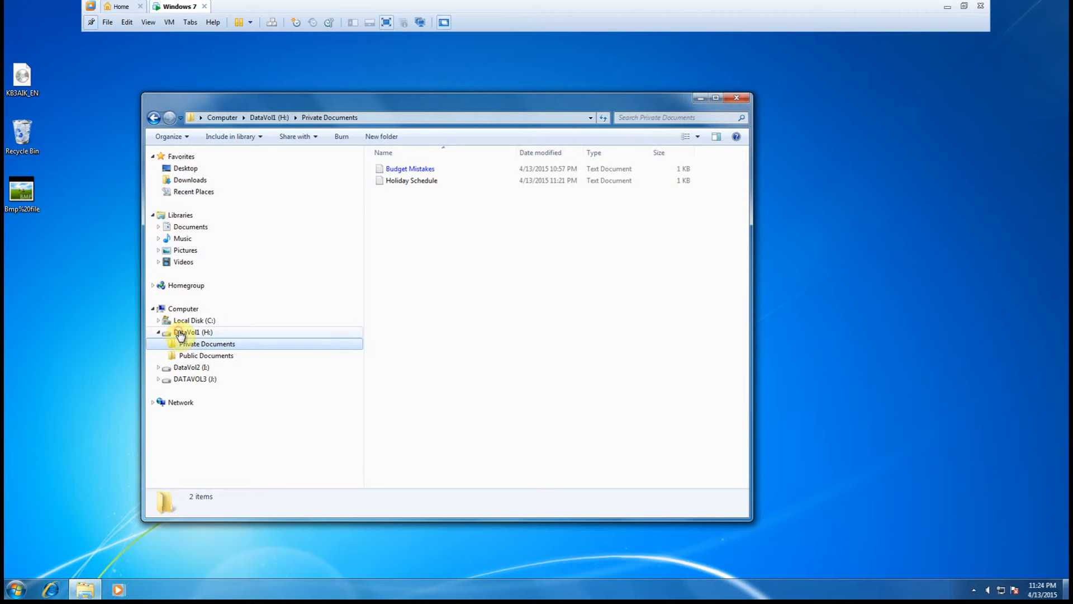
{"action": "left_click", "coordinate": [179, 333]}
{"action": "left_click", "coordinate": [431, 174]}
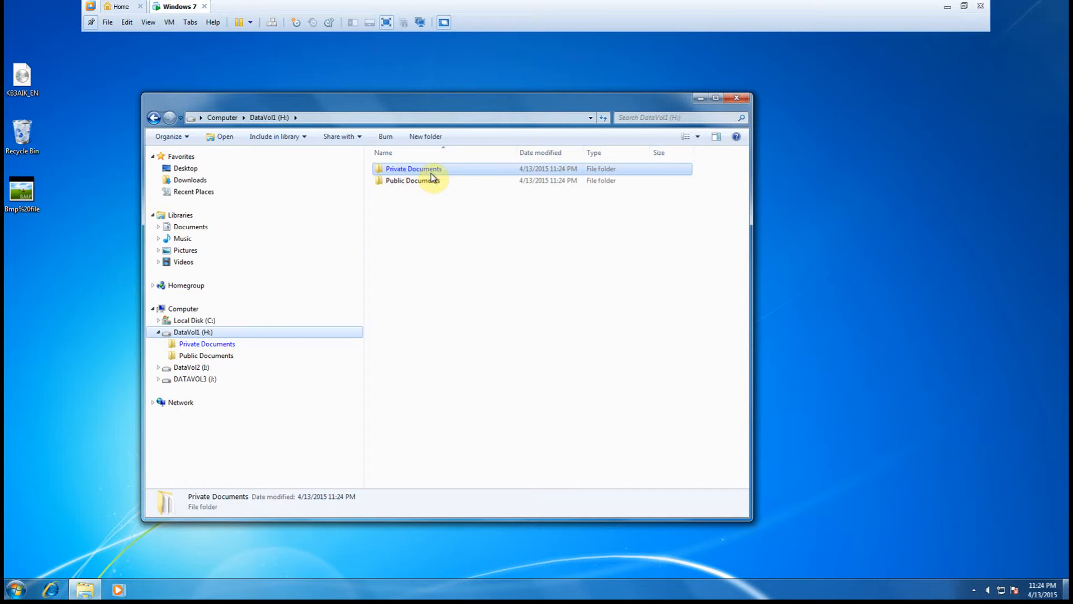
{"action": "double_click", "coordinate": [385, 170]}
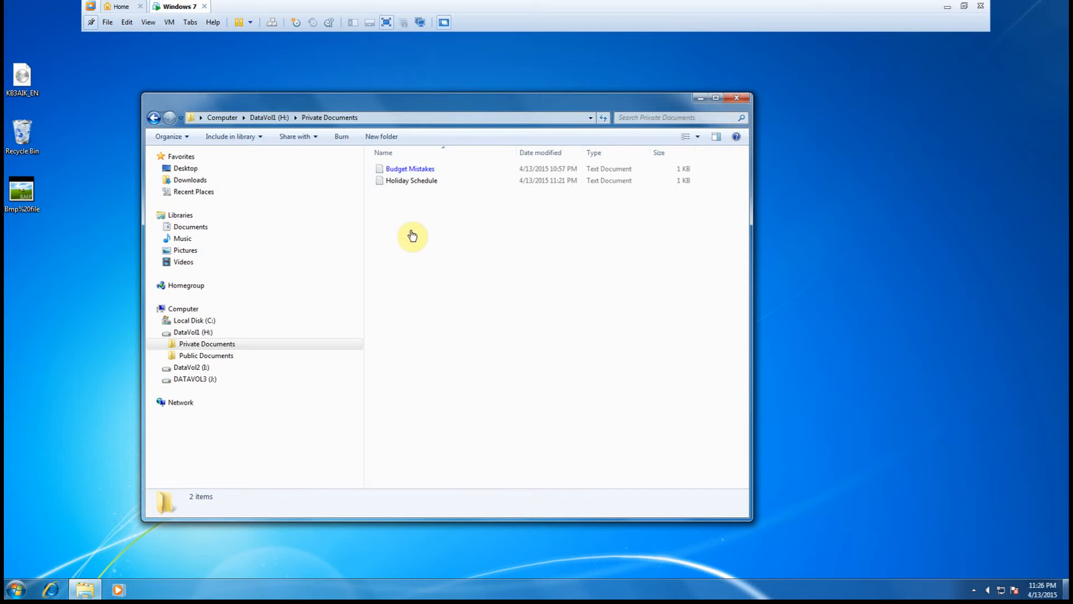
{"action": "right_click", "coordinate": [397, 205]}
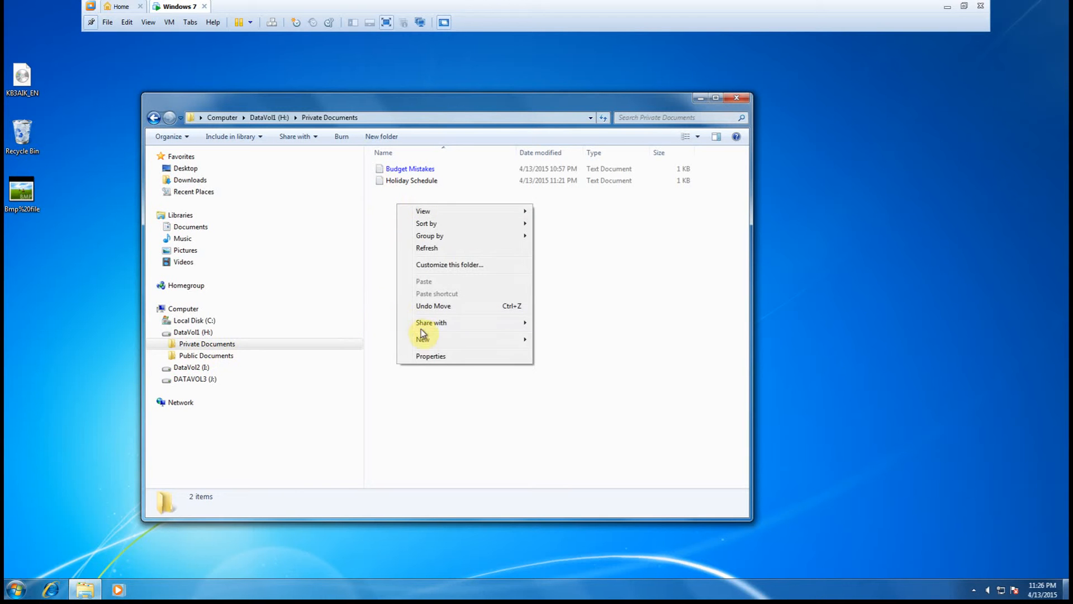
{"action": "mouse_move", "coordinate": [428, 343]}
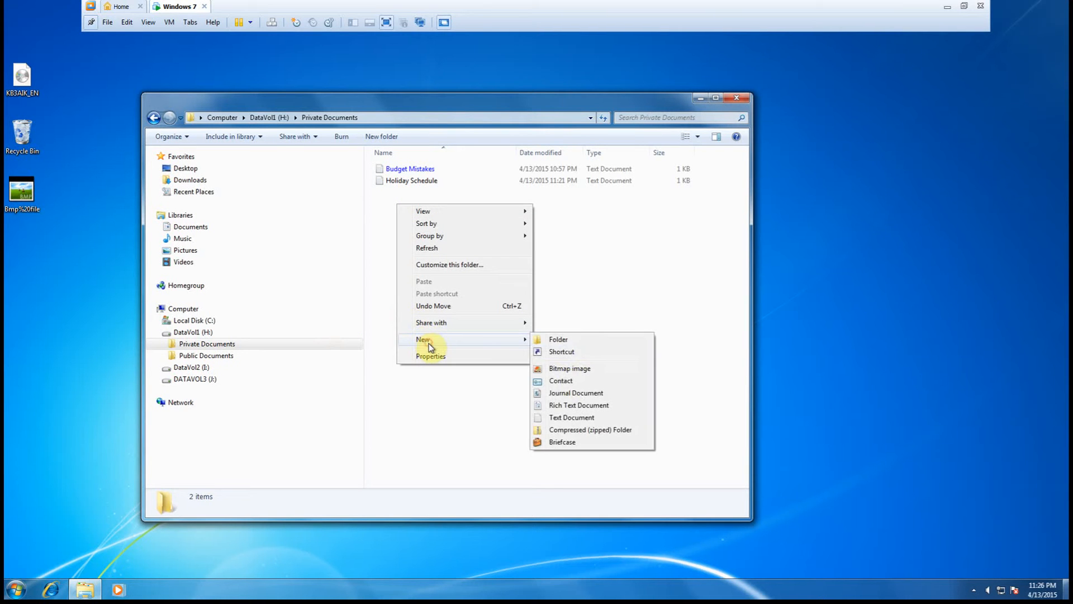
{"action": "left_click", "coordinate": [552, 423]}
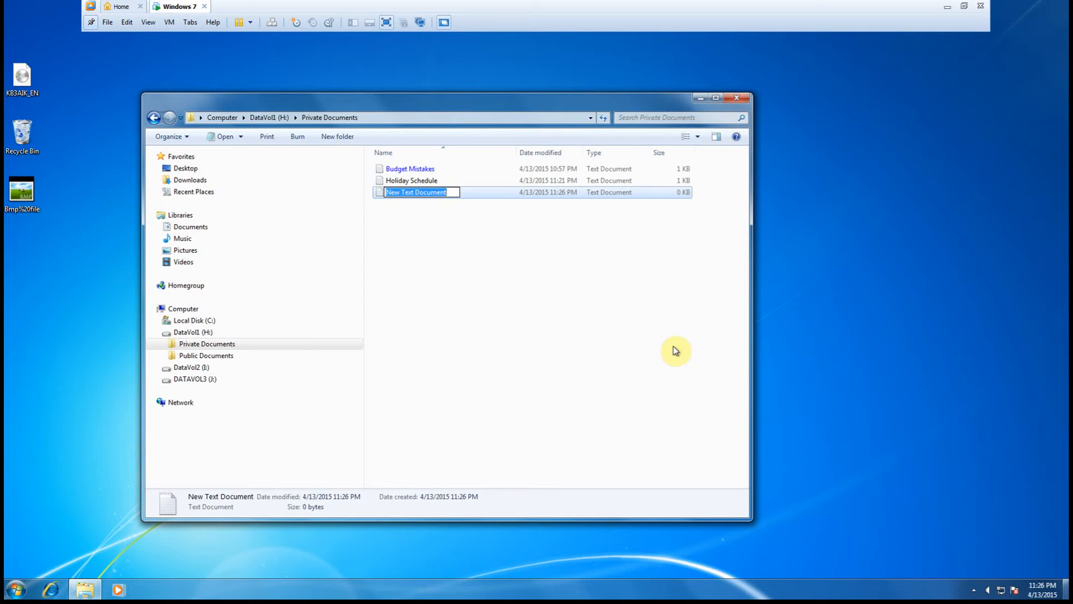
{"action": "type", "text": "Budget"}
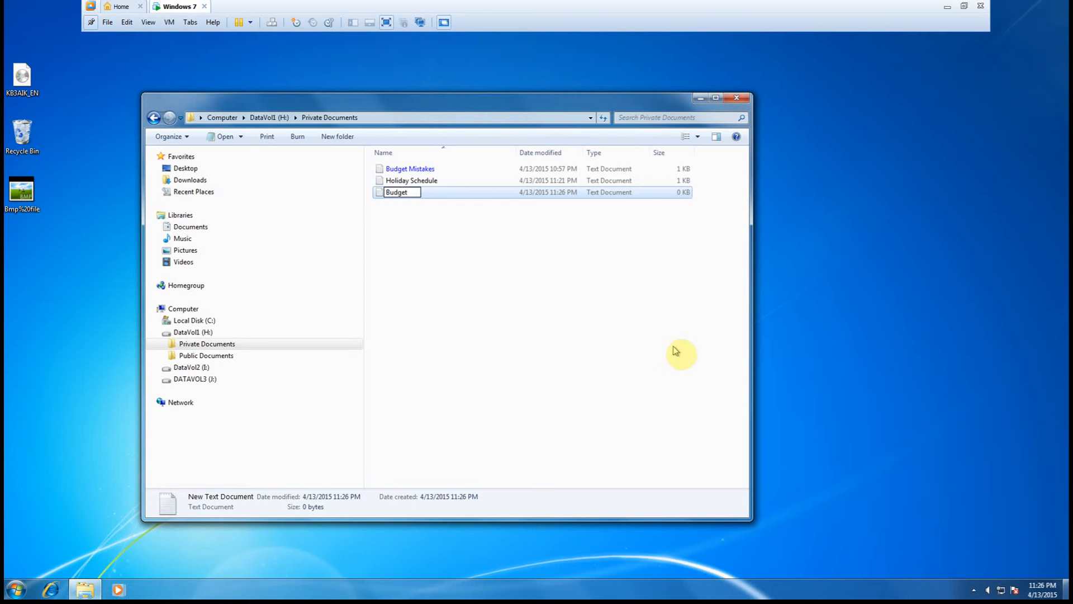
{"action": "type", "text": " Ideas"}
{"action": "key", "text": "Return"}
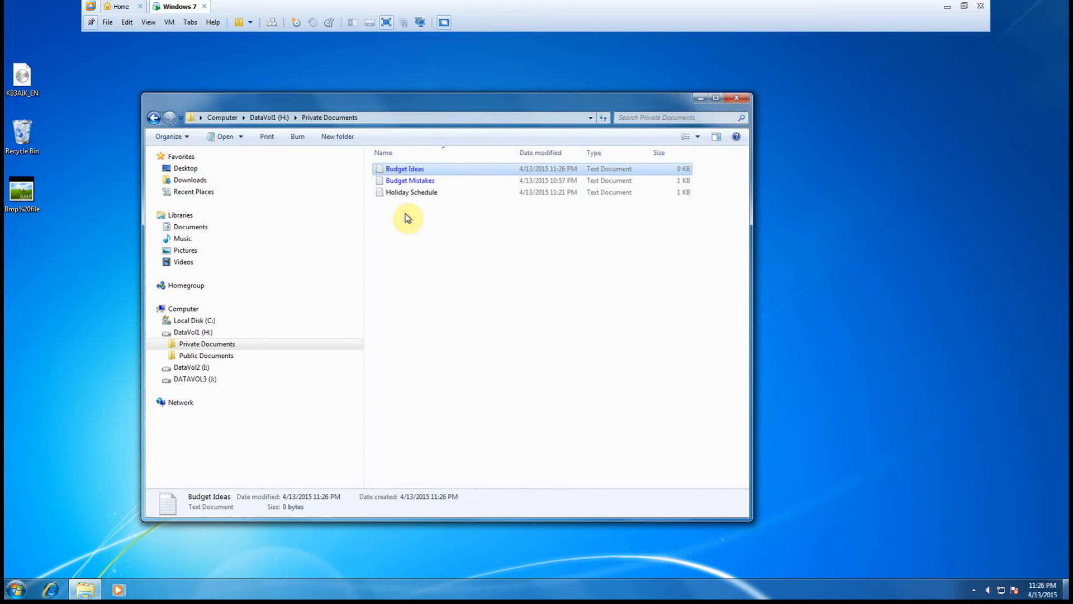